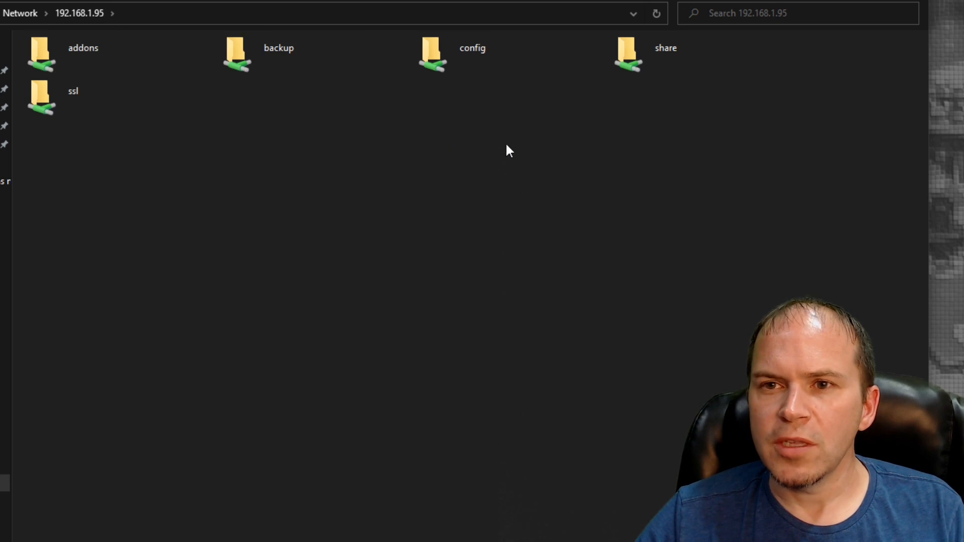
# Create a custom_components folder inside the config share of 192.168.1.95
pyautogui.doubleClick(450, 57)
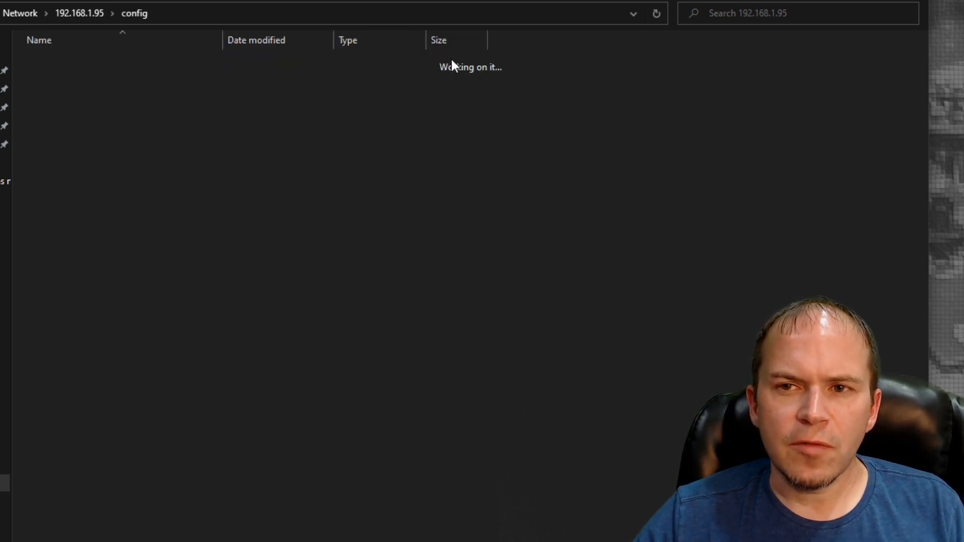
pyautogui.rightClick(227, 341)
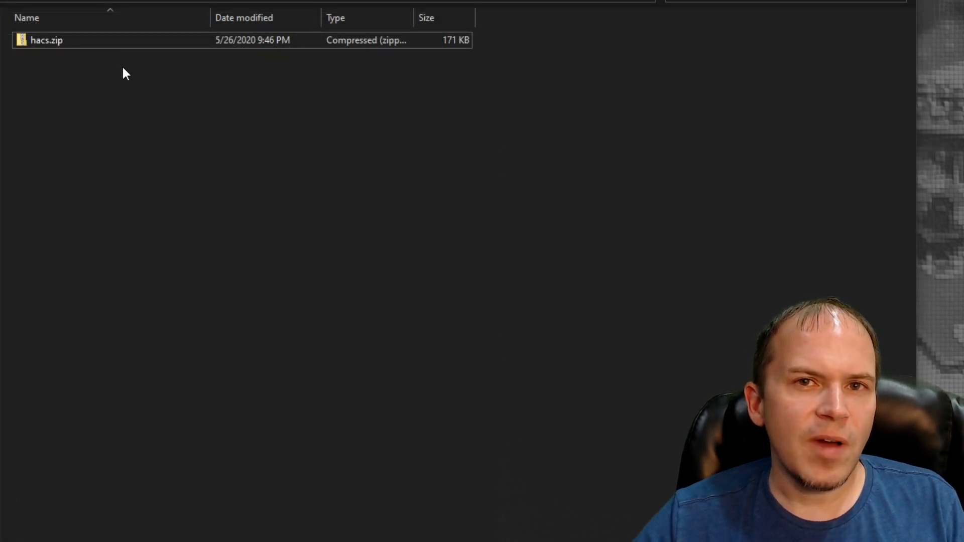
# Extract hacs.zip in videotemp and copy the extracted hacs folder into config/custom_components on 192.168.1.95
pyautogui.click(54, 46)
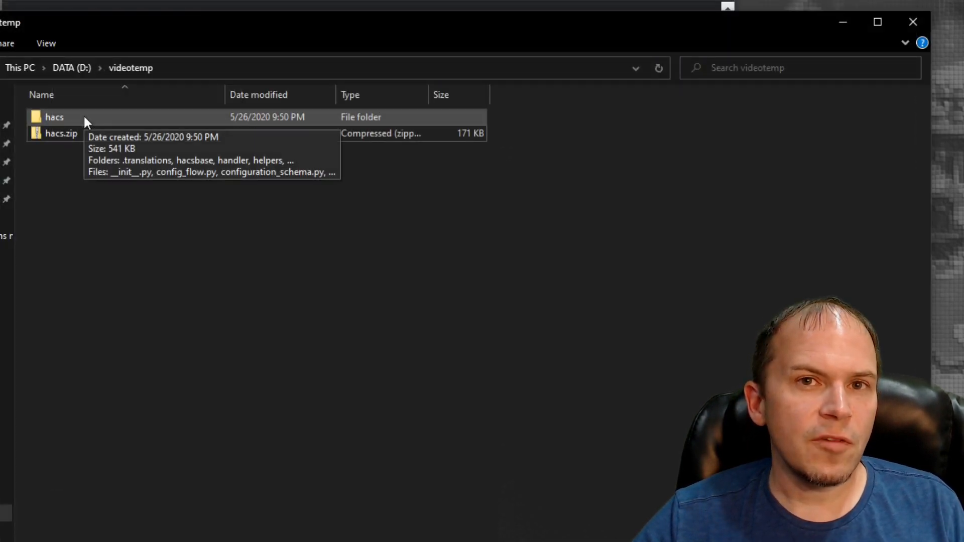
pyautogui.doubleClick(85, 119)
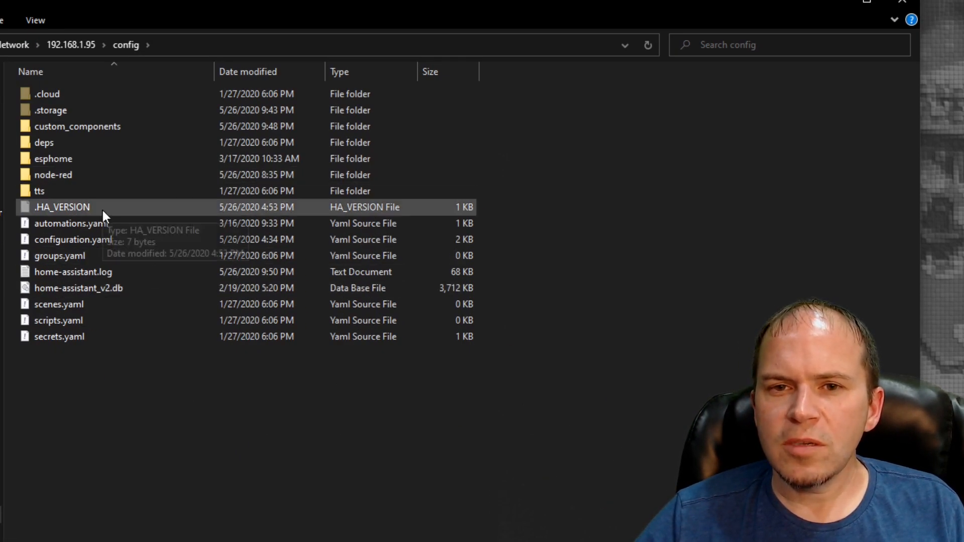
pyautogui.doubleClick(77, 129)
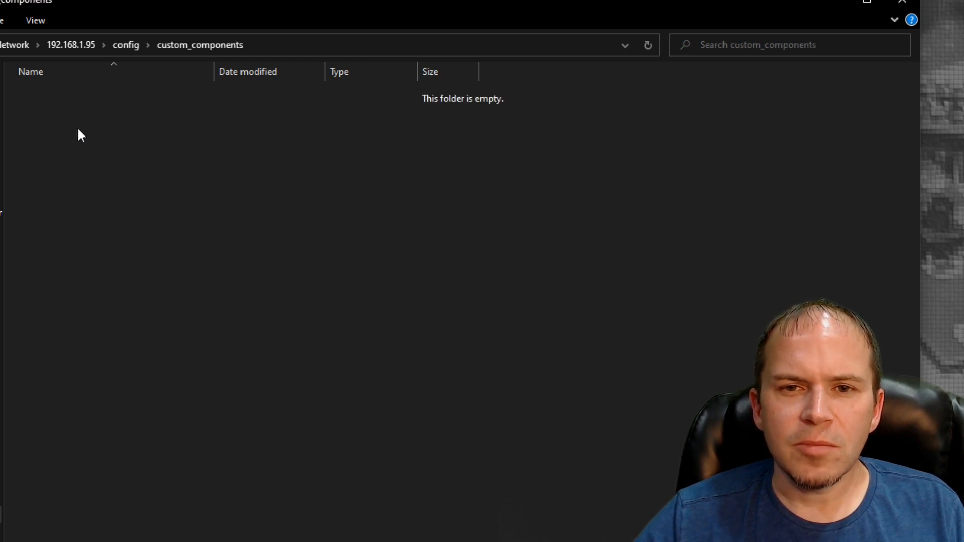
pyautogui.hotkey('ctrl', 'v')
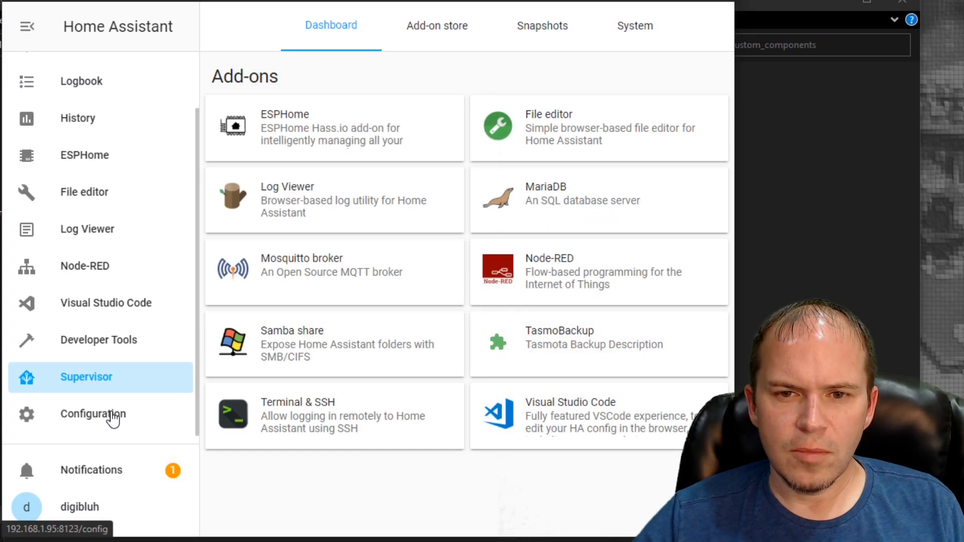
# Switch to Home Assistant, validate its configuration in Server Controls, and restart the server
pyautogui.click(113, 419)
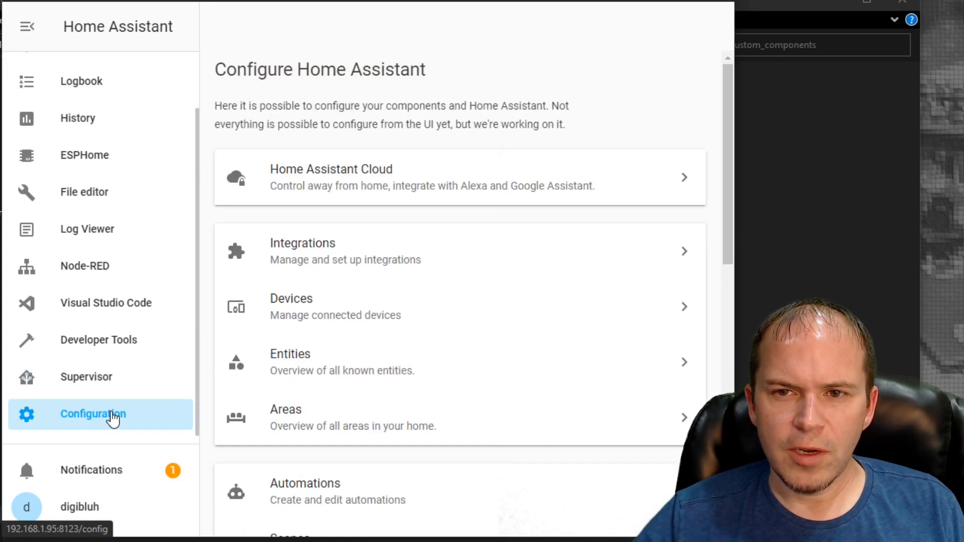
pyautogui.scroll(-10, 357, 344)
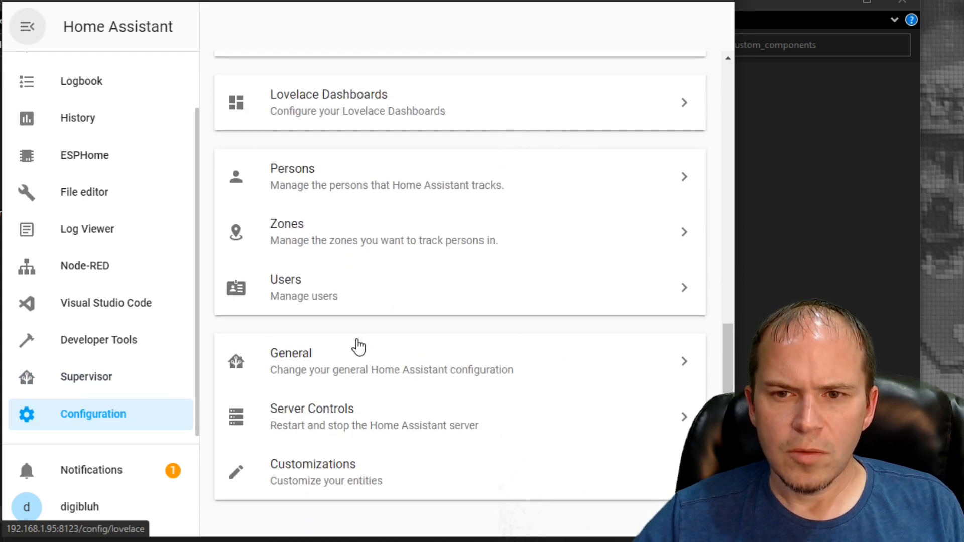
pyautogui.click(340, 409)
pyautogui.click(420, 278)
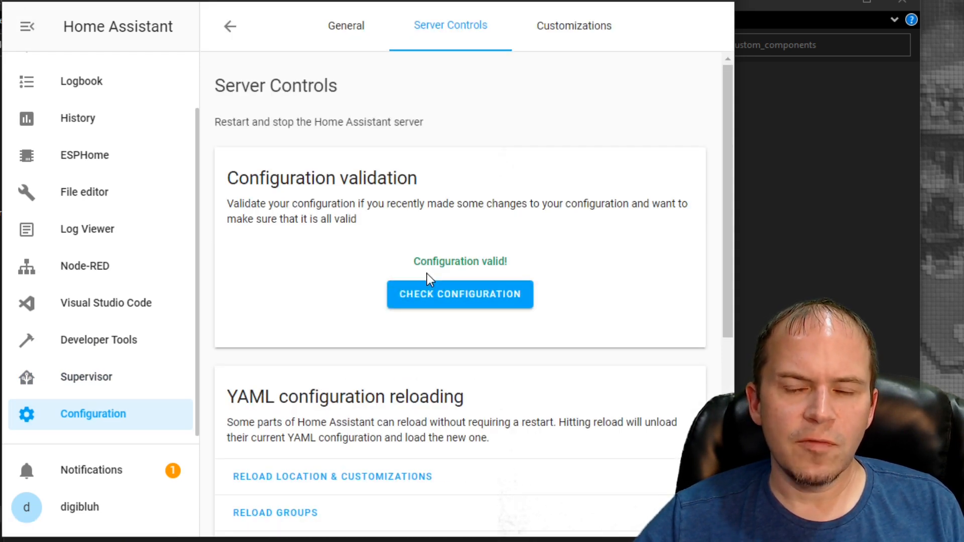
pyautogui.scroll(-6, 383, 290)
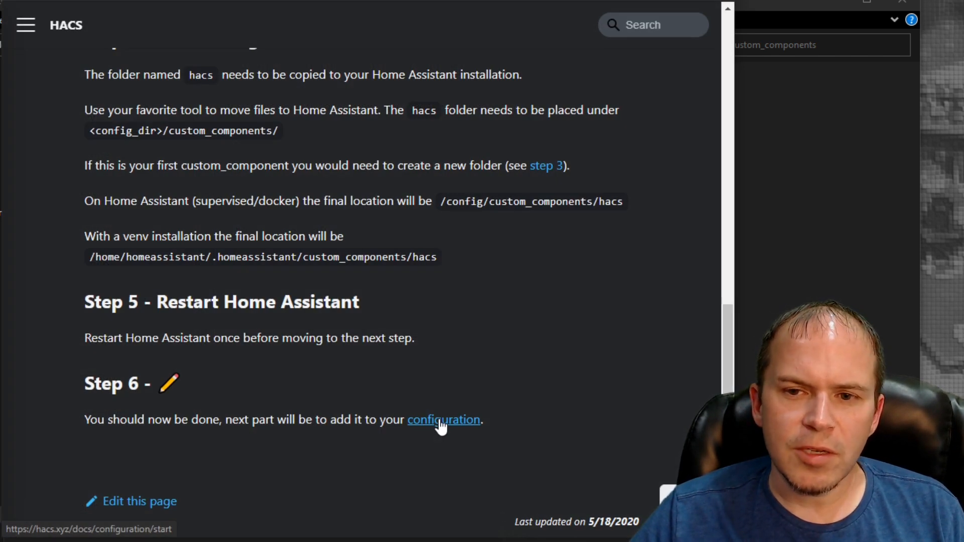
# Read the HACS configuration documentation on generating and copying a GitHub Personal Access Token
pyautogui.click(442, 421)
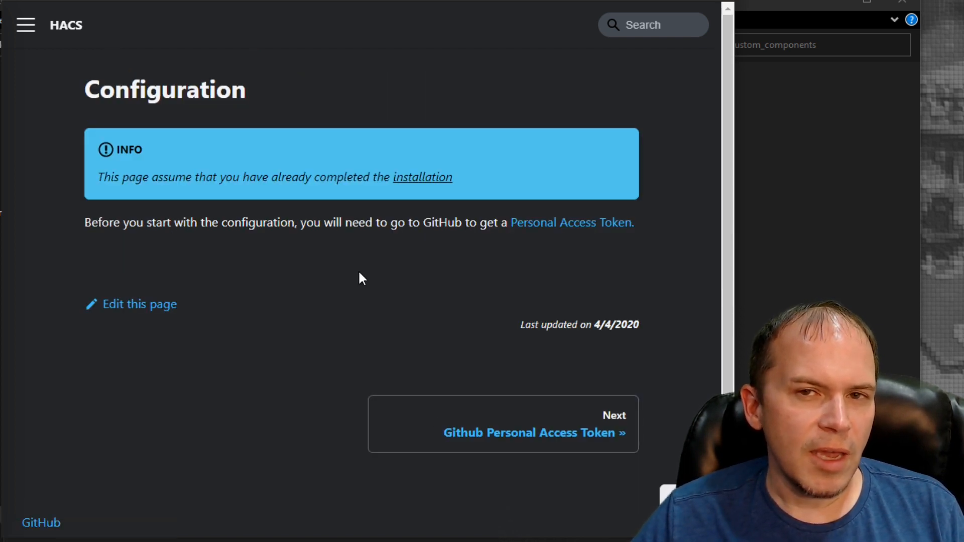
pyautogui.click(540, 225)
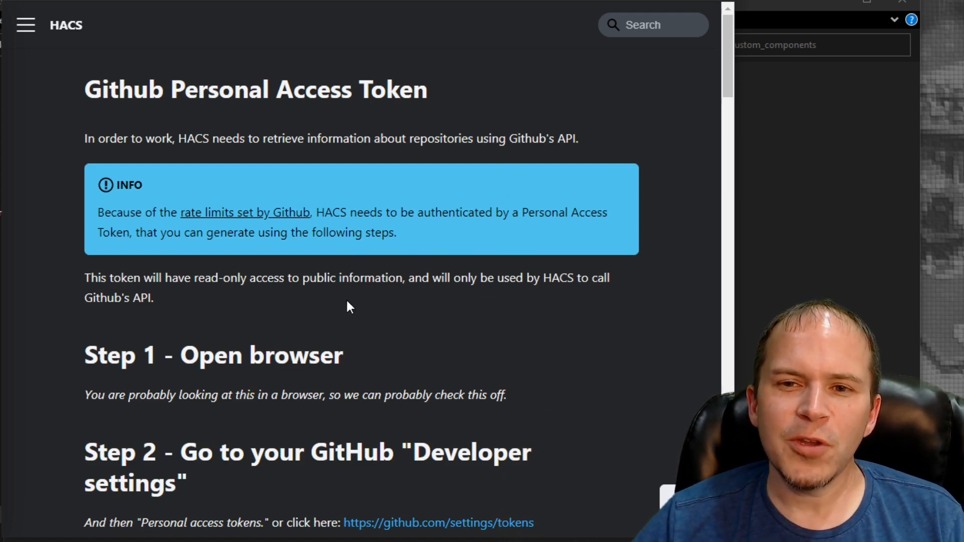
pyautogui.scroll(-7, 344, 319)
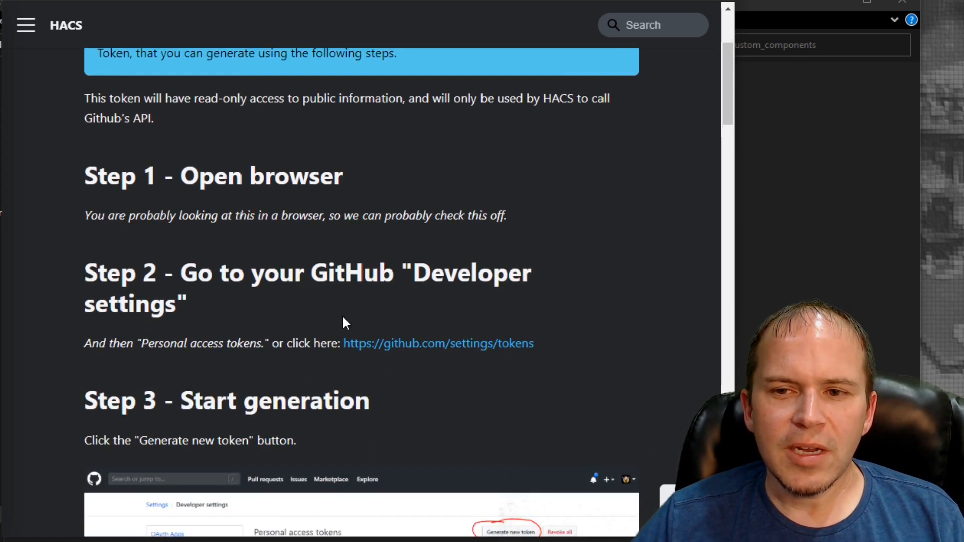
pyautogui.scroll(-8, 297, 239)
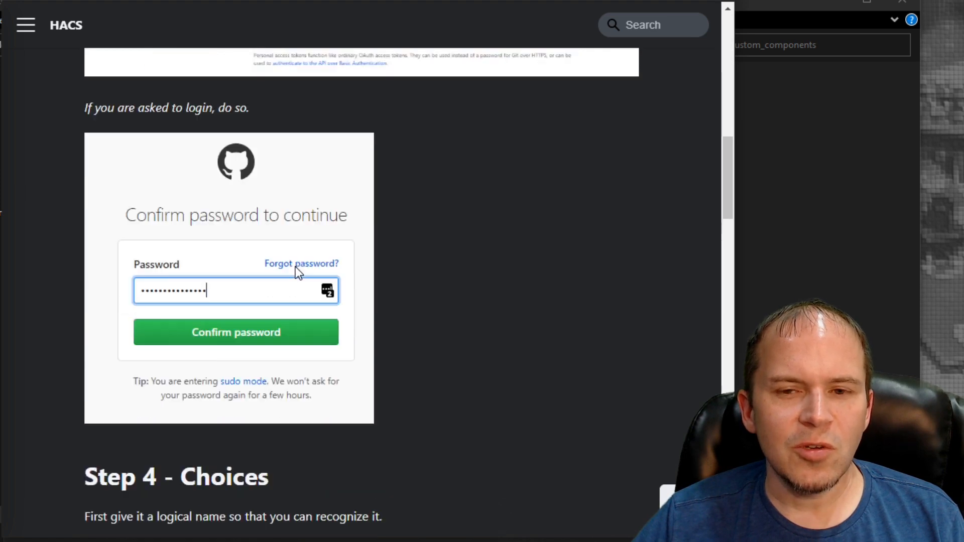
pyautogui.scroll(-12, 297, 290)
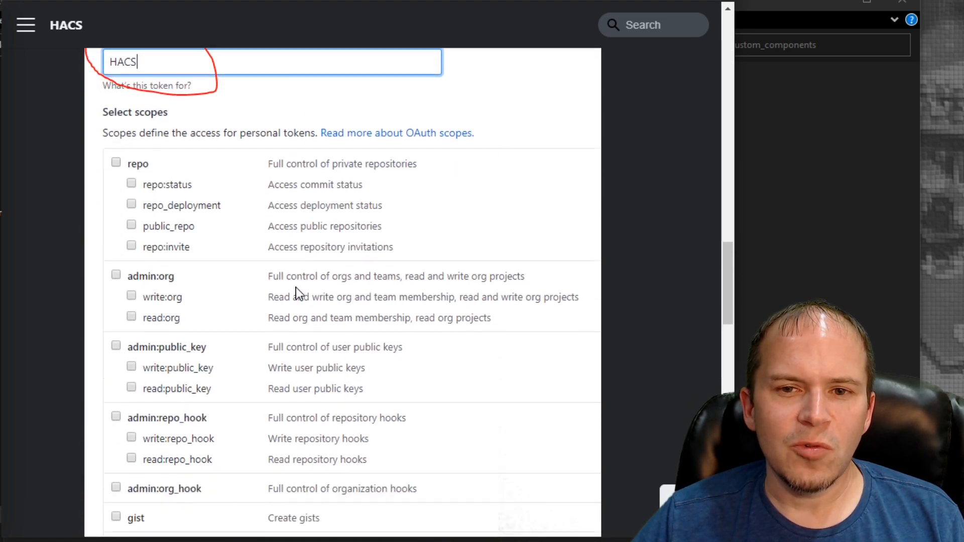
pyautogui.scroll(-14, 296, 287)
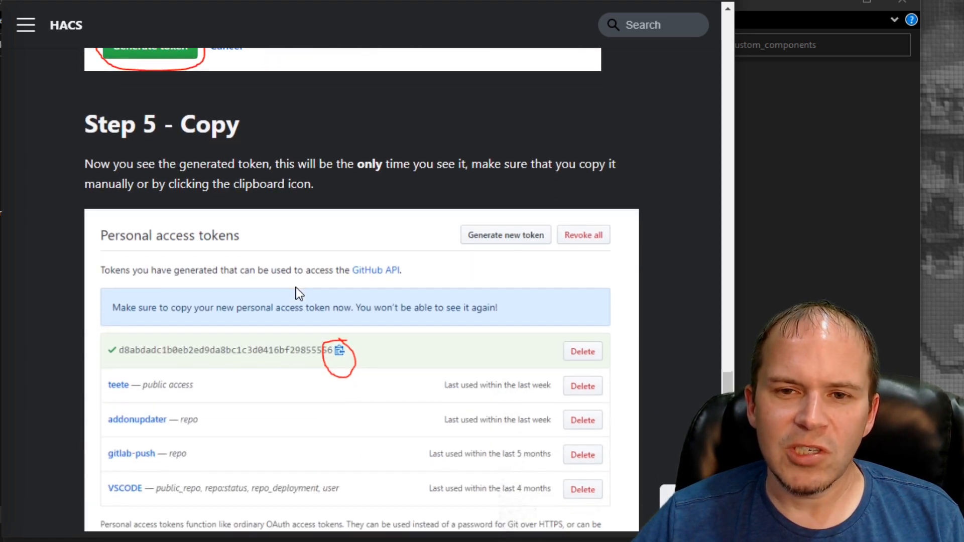
pyautogui.scroll(-3, 291, 285)
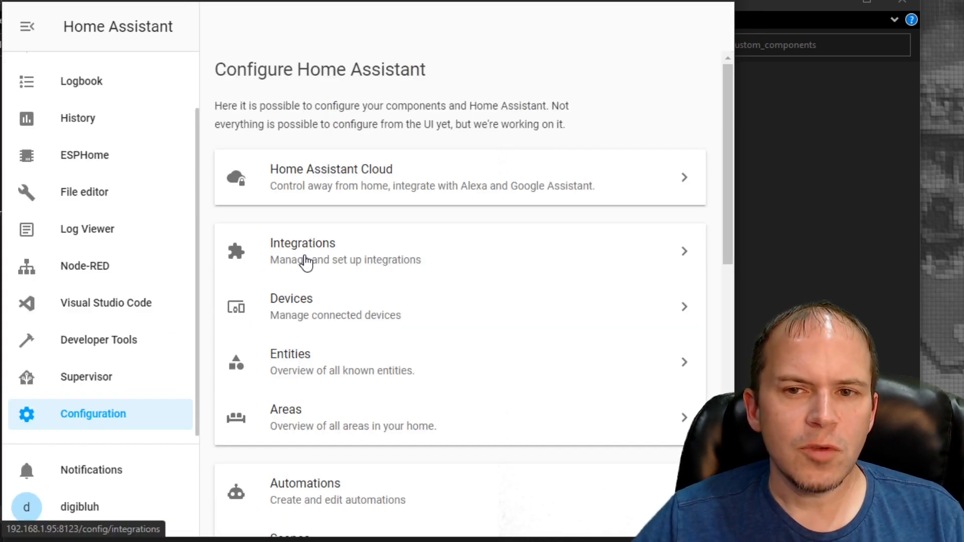
# Try to find HACS among the available new integrations by searching for "hacs"
pyautogui.click(305, 262)
pyautogui.scroll(-6, 486, 370)
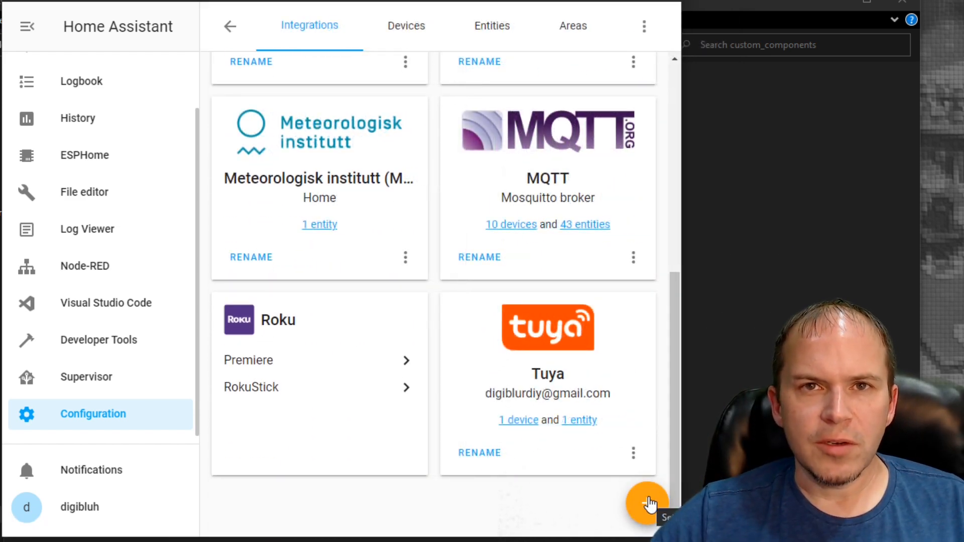
pyautogui.click(649, 504)
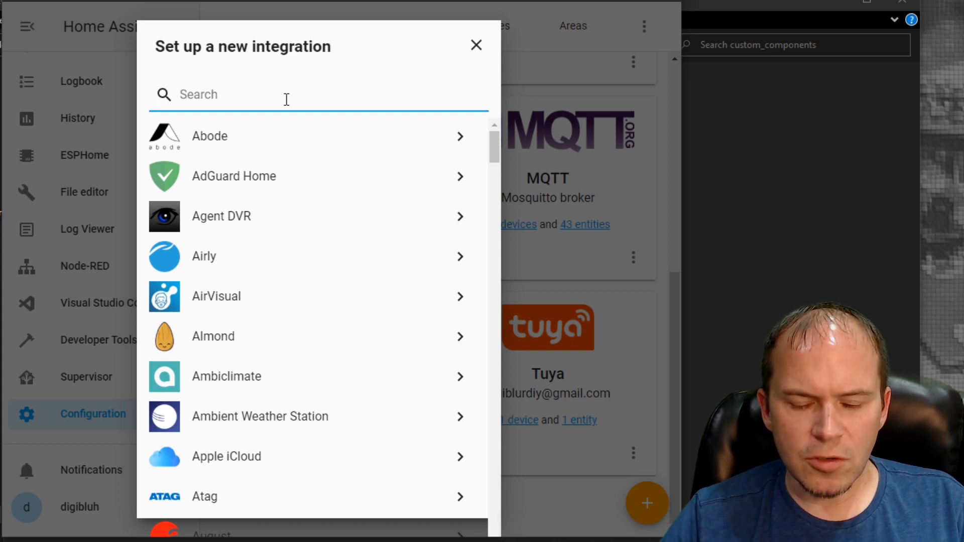
pyautogui.write('hacs')
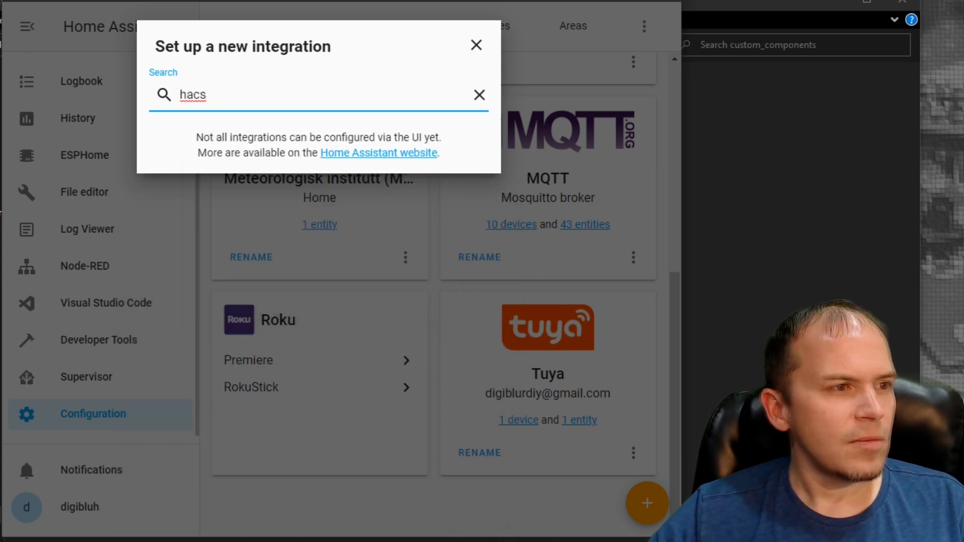
pyautogui.click(476, 47)
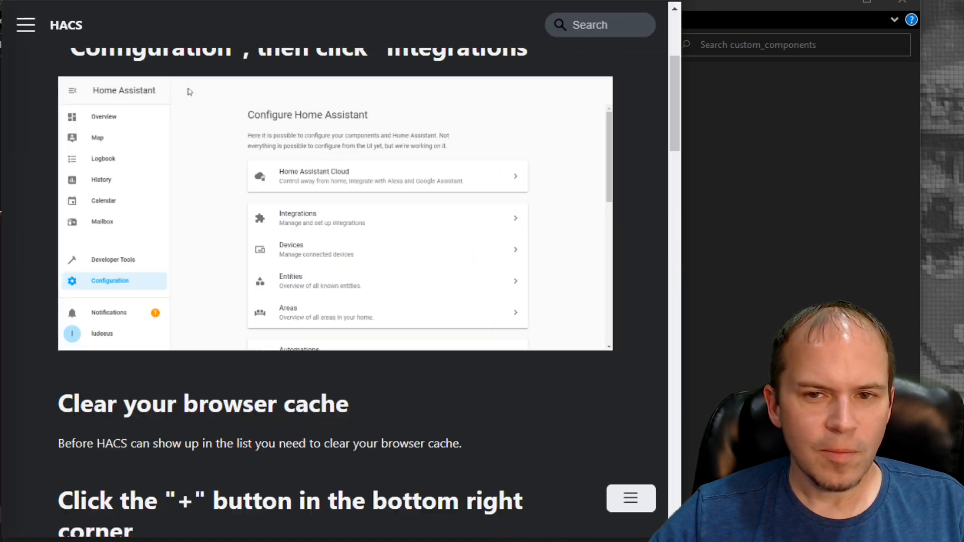
# Add the HACS integration, submit the GitHub Personal Access Token, and finish the setup without assigning an area
pyautogui.scroll(-2, 288, 390)
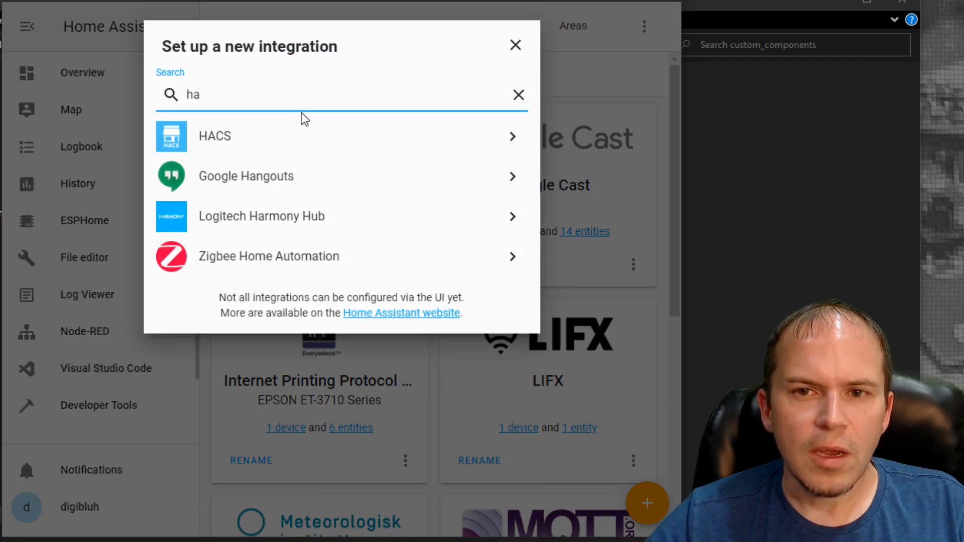
pyautogui.write('cs')
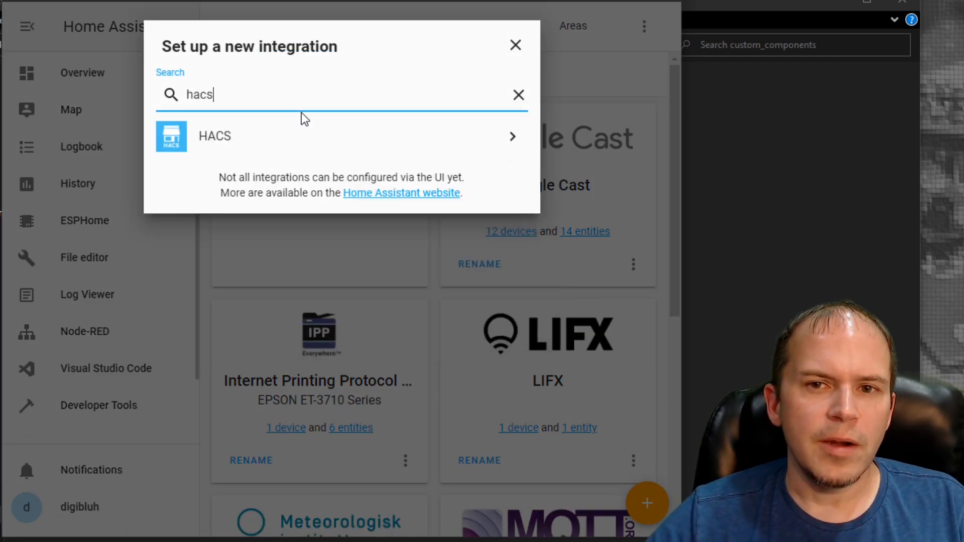
pyautogui.click(240, 136)
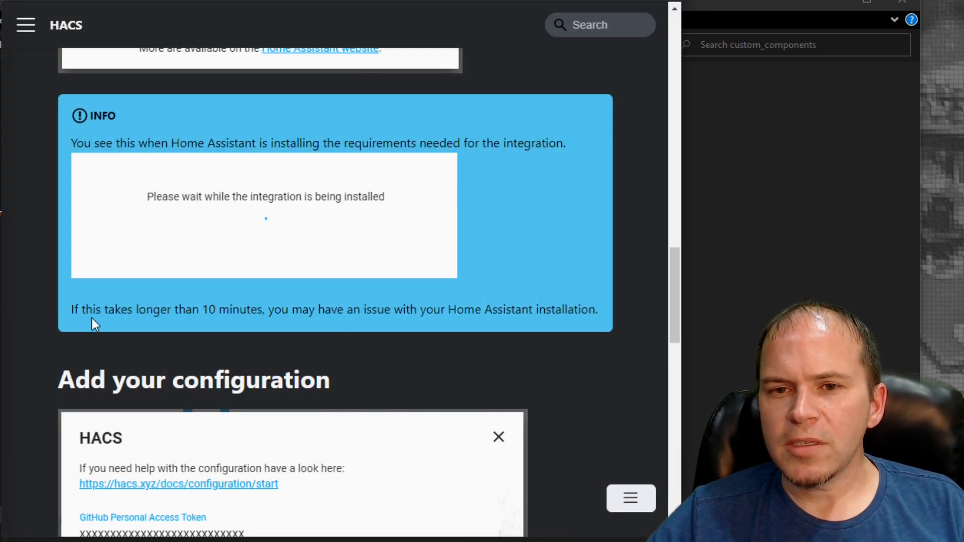
pyautogui.scroll(-2, 255, 313)
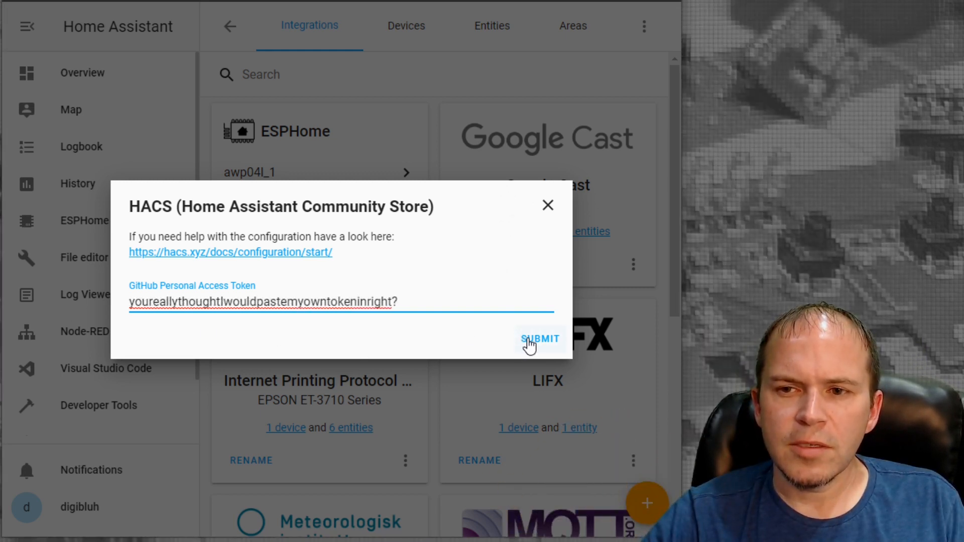
pyautogui.click(529, 345)
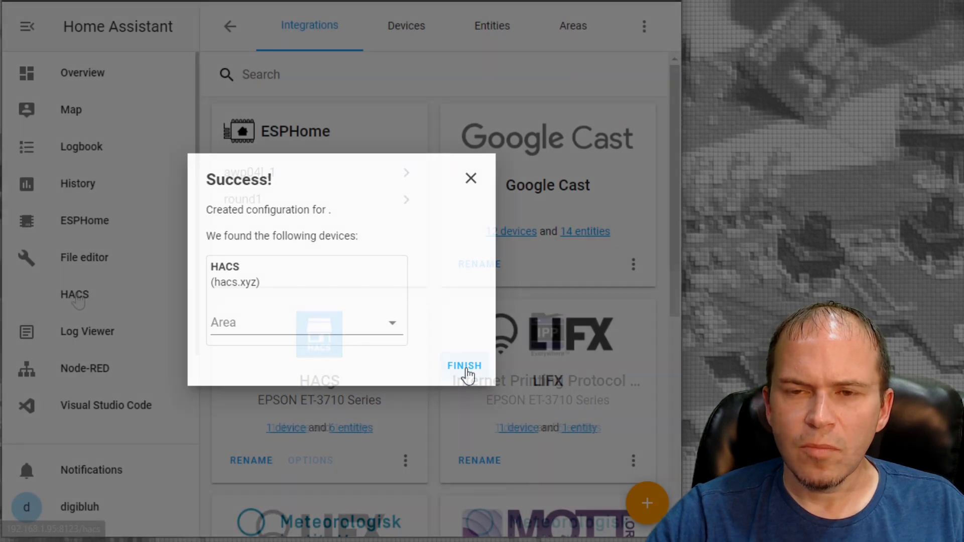
pyautogui.click(465, 372)
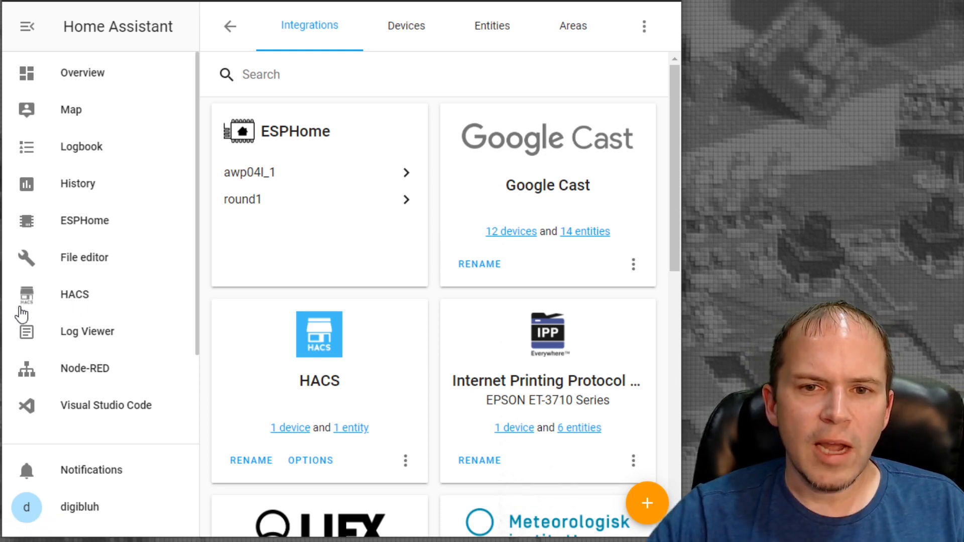
# Open the Home Assistant Community Store and widen the browser window slightly
pyautogui.click(80, 301)
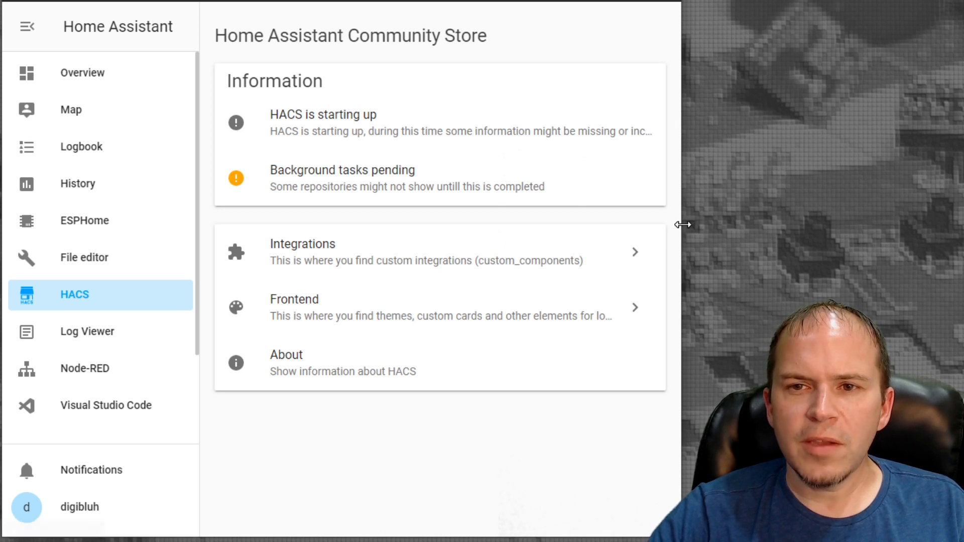
pyautogui.moveTo(681, 225); pyautogui.dragTo(705, 225)
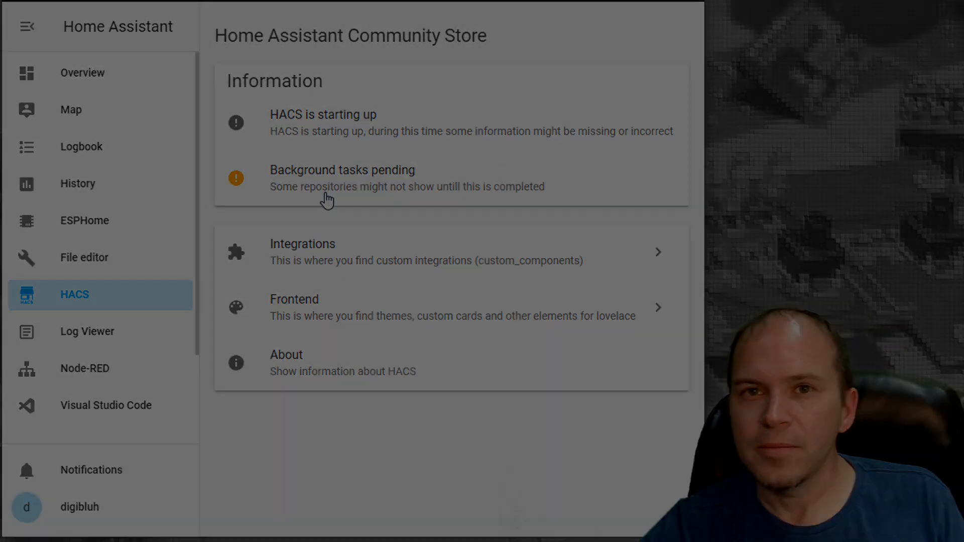
pyautogui.click(253, 362)
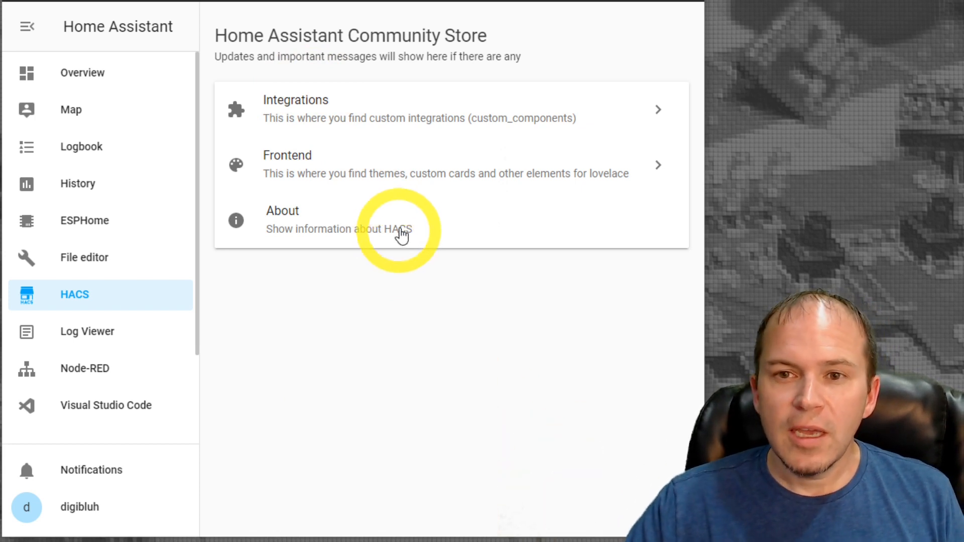
# Search the HACS frontend repositories for "google" and install the Google Dark Theme
pyautogui.click(364, 175)
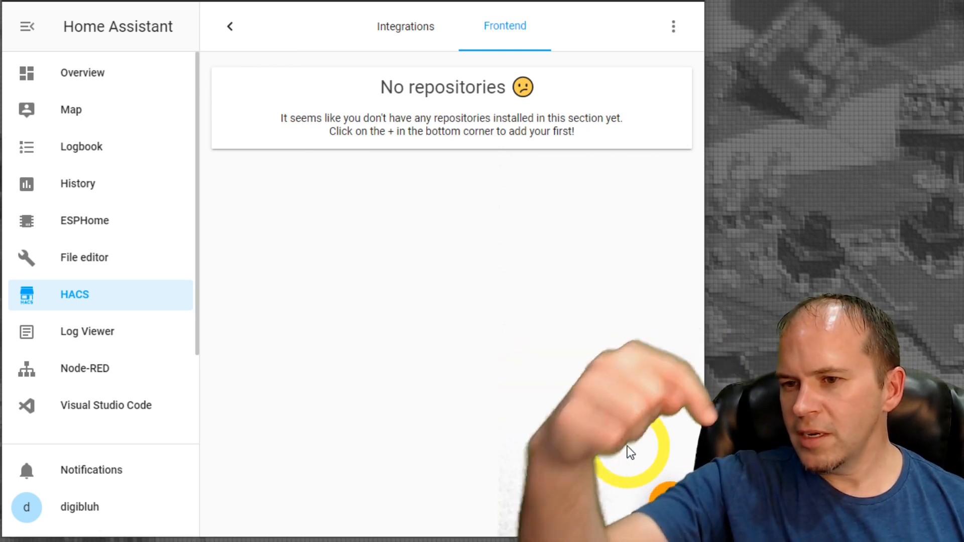
pyautogui.click(668, 499)
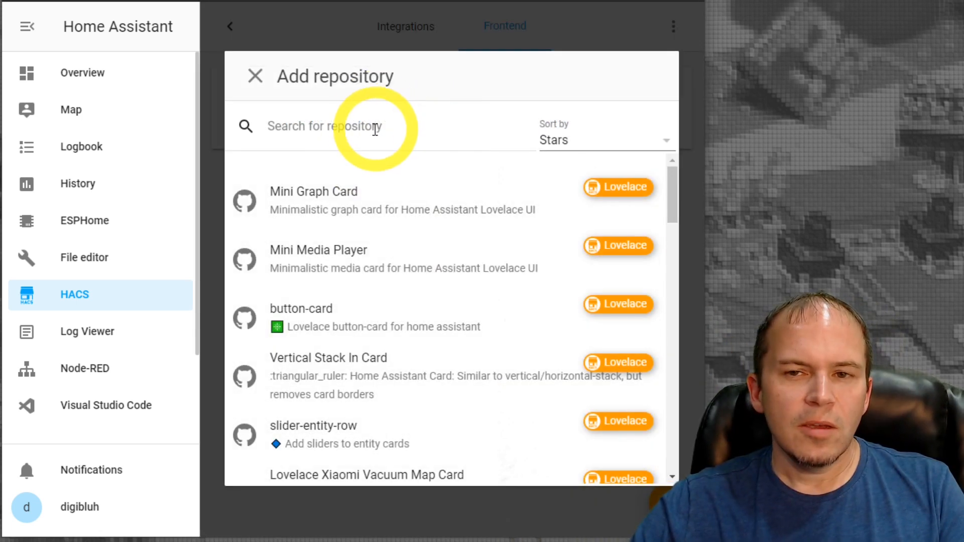
pyautogui.click(364, 130)
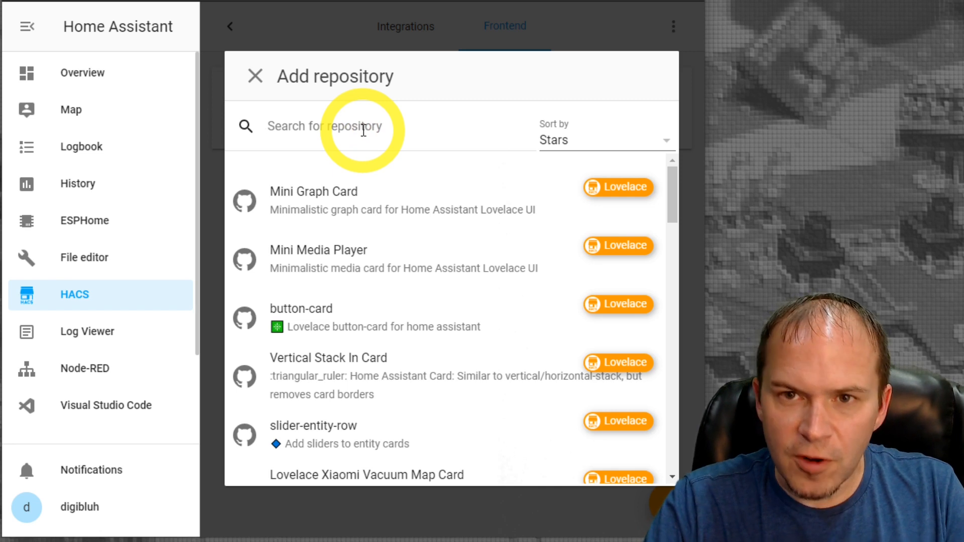
pyautogui.write('google')
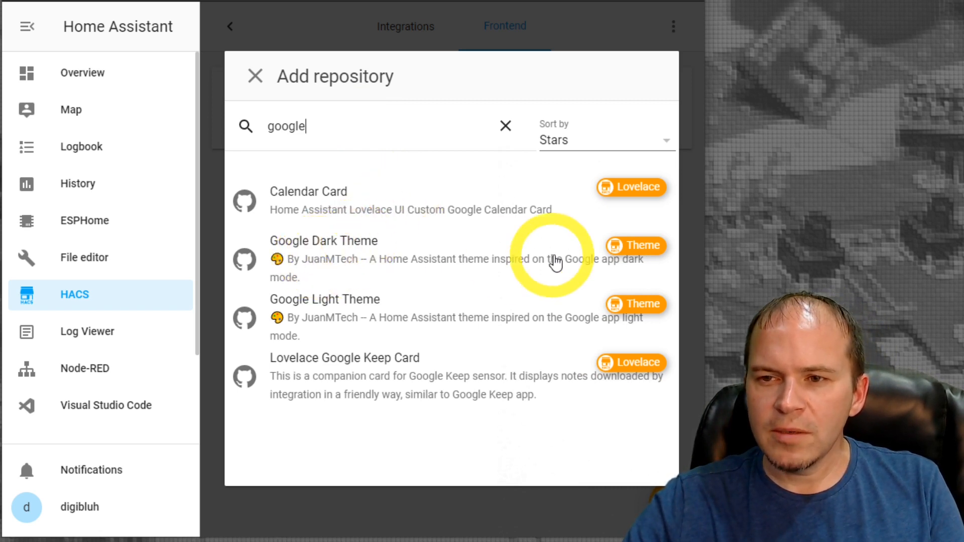
pyautogui.click(353, 265)
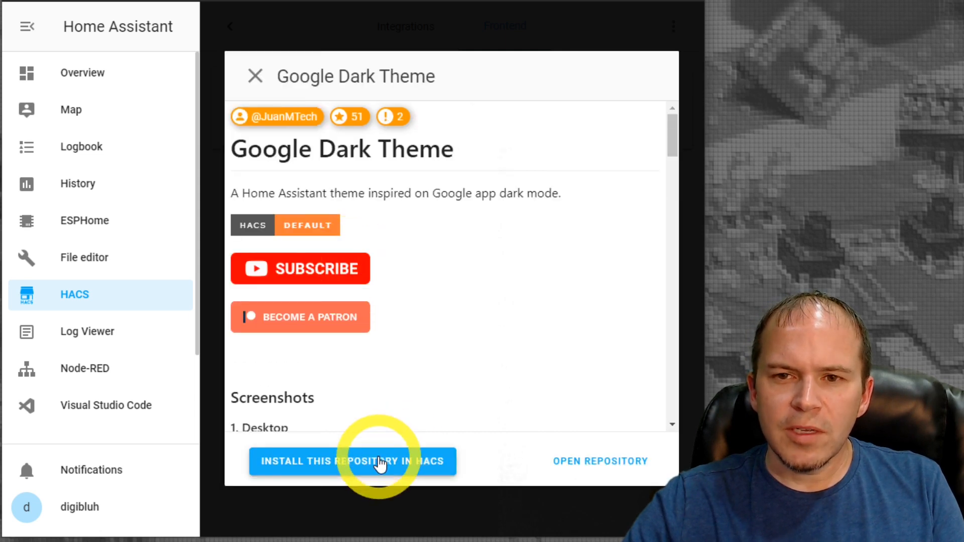
pyautogui.click(380, 463)
pyautogui.click(278, 266)
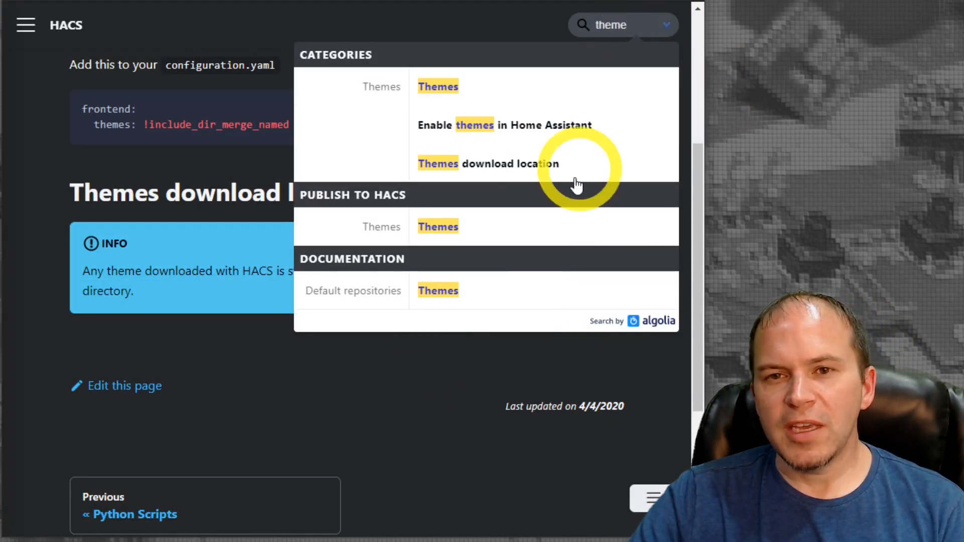
# Copy the frontend themes snippet from the HACS documentation, paste it at line 18 of configuration.yaml, and save the file
pyautogui.click(410, 408)
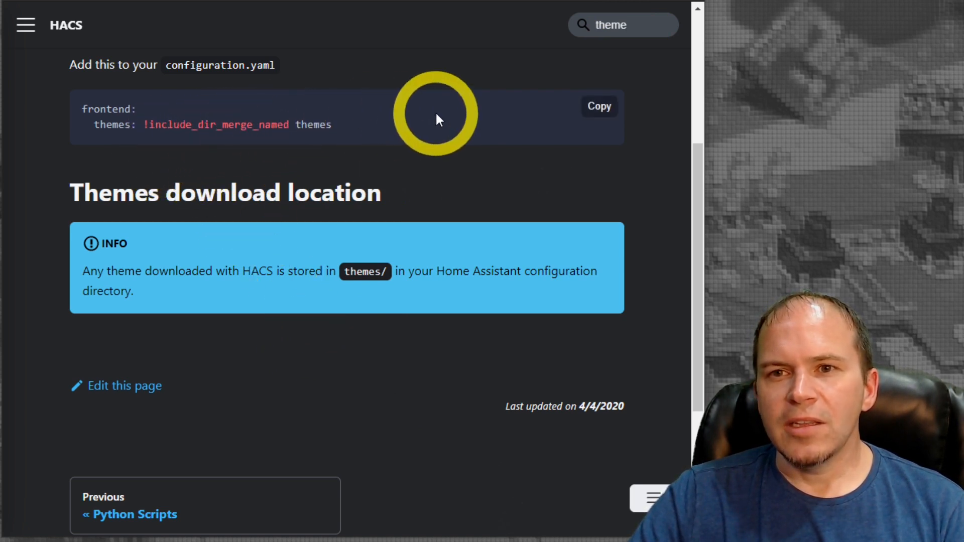
pyautogui.click(601, 109)
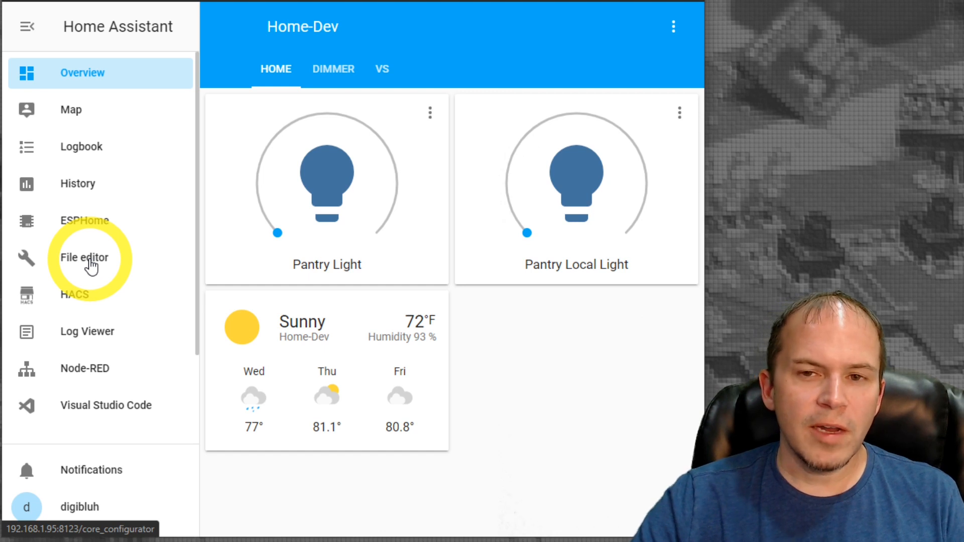
pyautogui.click(91, 266)
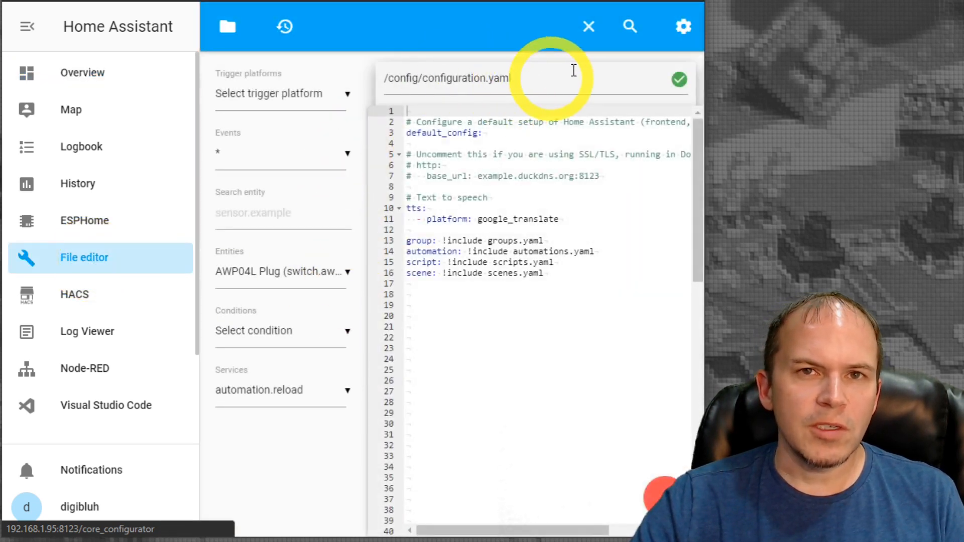
pyautogui.click(410, 303)
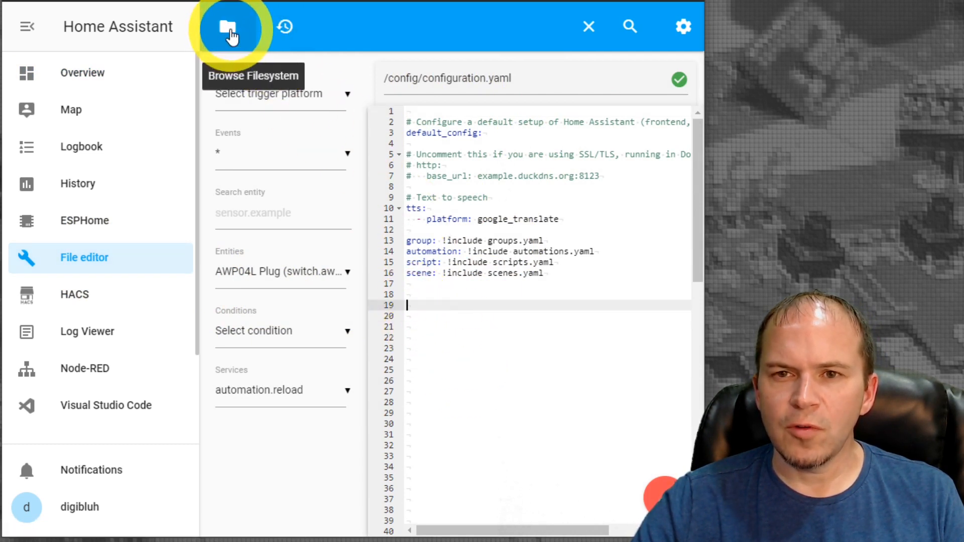
pyautogui.click(408, 294)
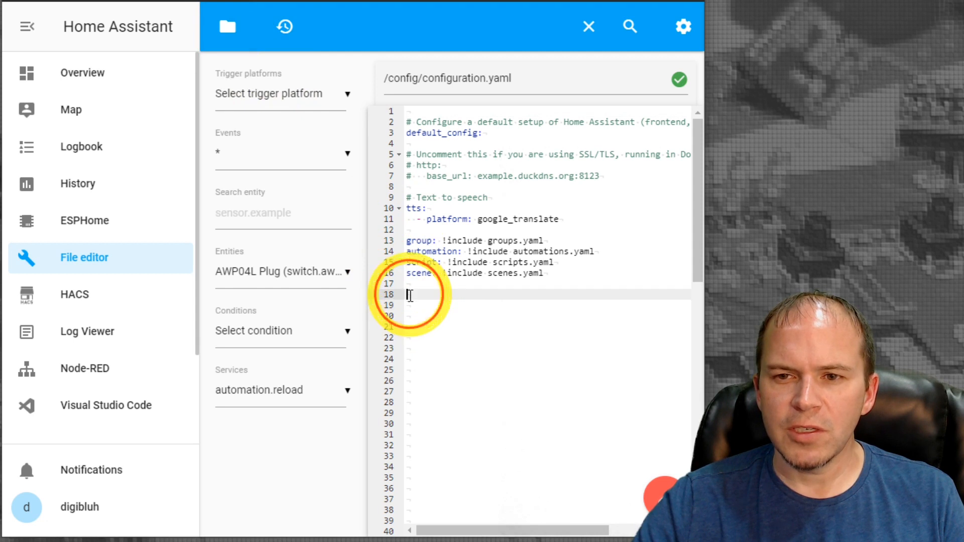
pyautogui.hotkey('ctrl', 'v')
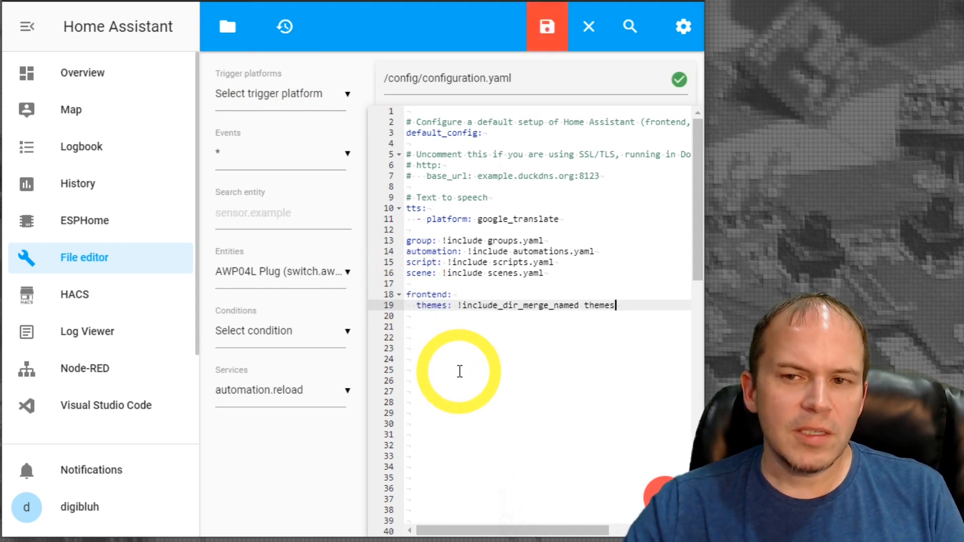
pyautogui.click(553, 38)
# Validate the Home Assistant configuration in Server Controls and restart the server
pyautogui.scroll(-2, 101, 326)
pyautogui.click(99, 414)
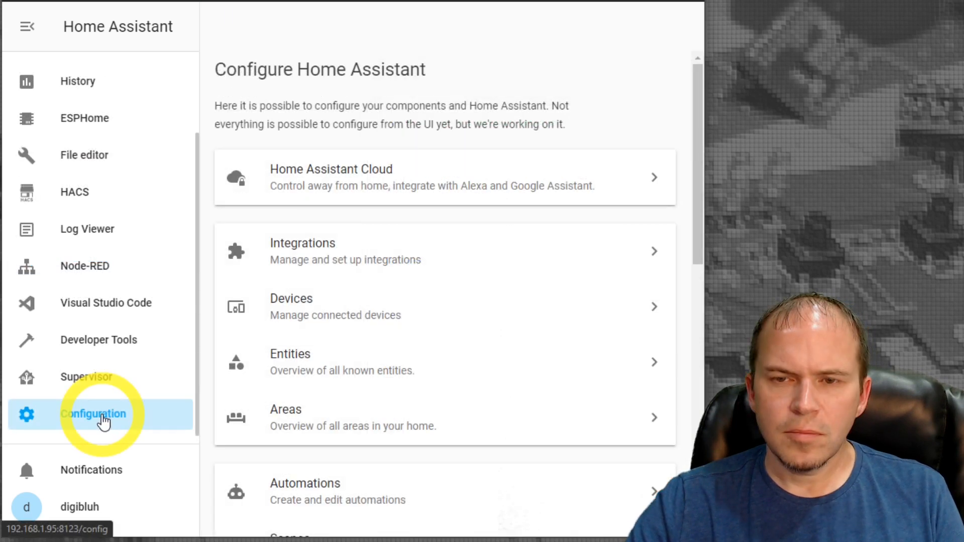
pyautogui.scroll(-10, 306, 364)
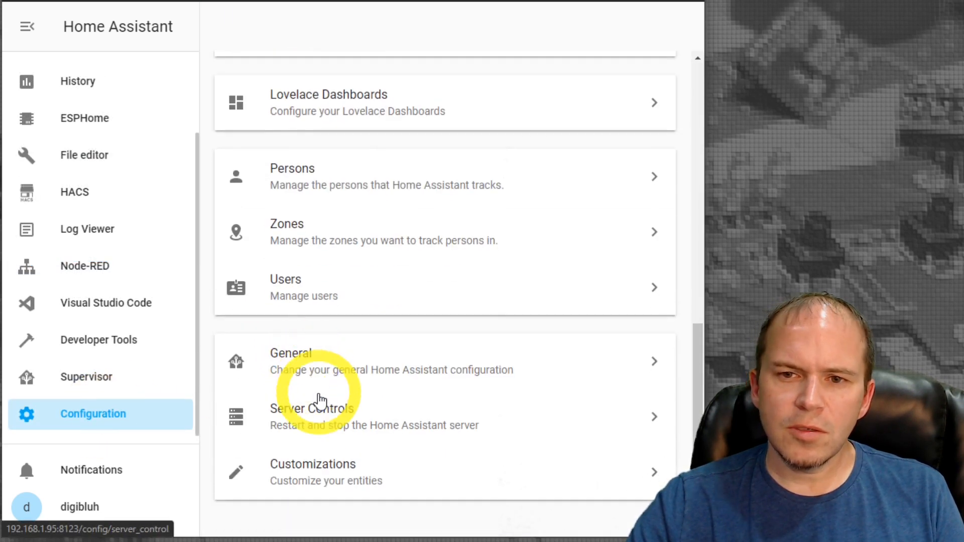
pyautogui.click(330, 417)
pyautogui.click(426, 287)
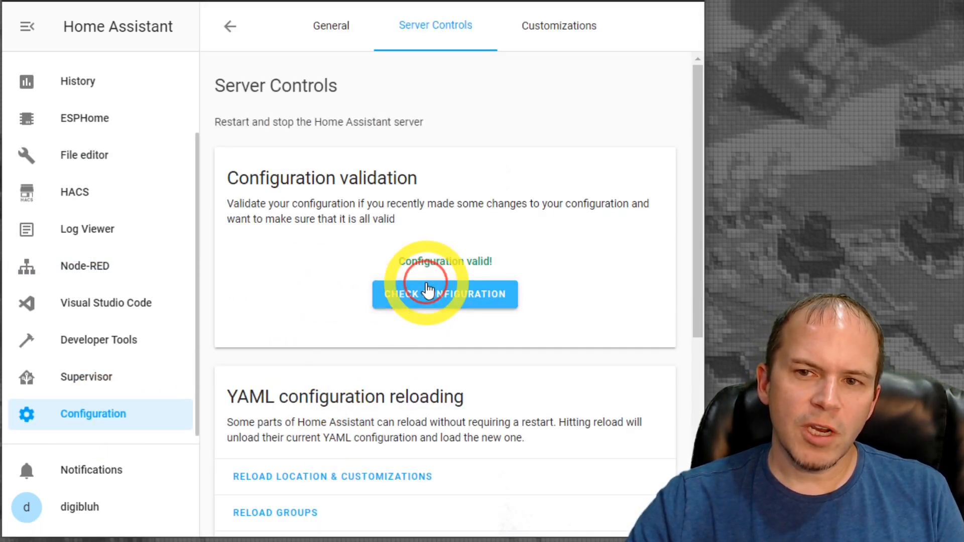
pyautogui.scroll(-5, 423, 290)
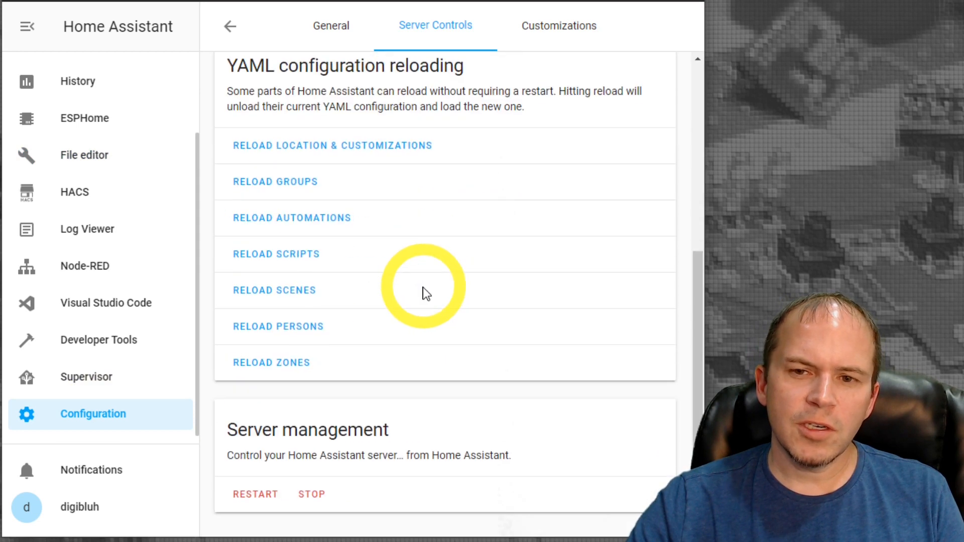
pyautogui.click(255, 497)
pyautogui.click(476, 316)
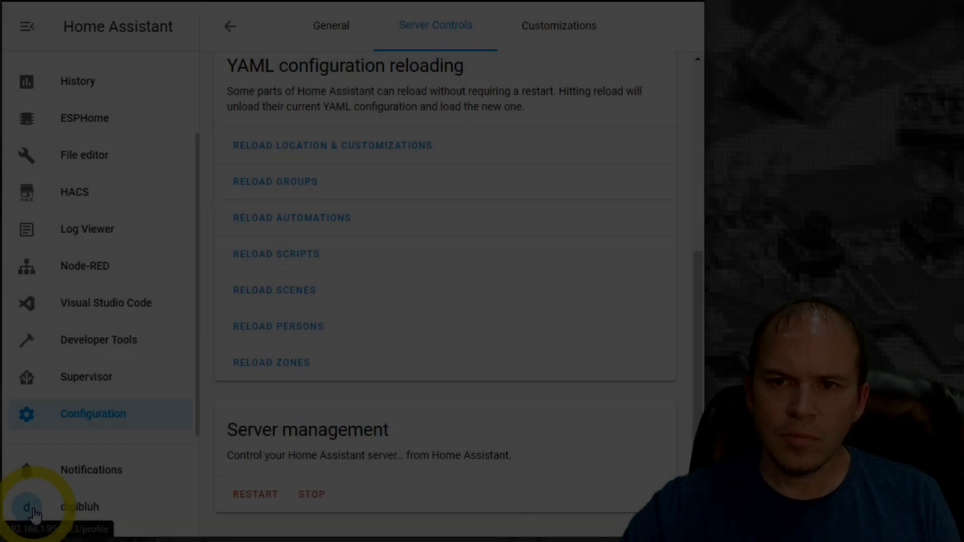
# Set the user profile's theme to Google Dark Theme
pyautogui.click(35, 508)
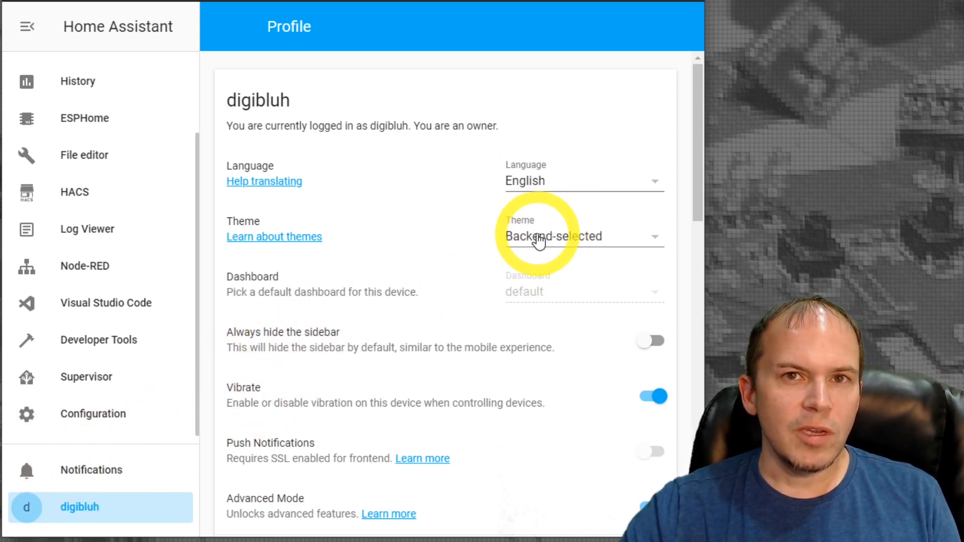
pyautogui.click(567, 240)
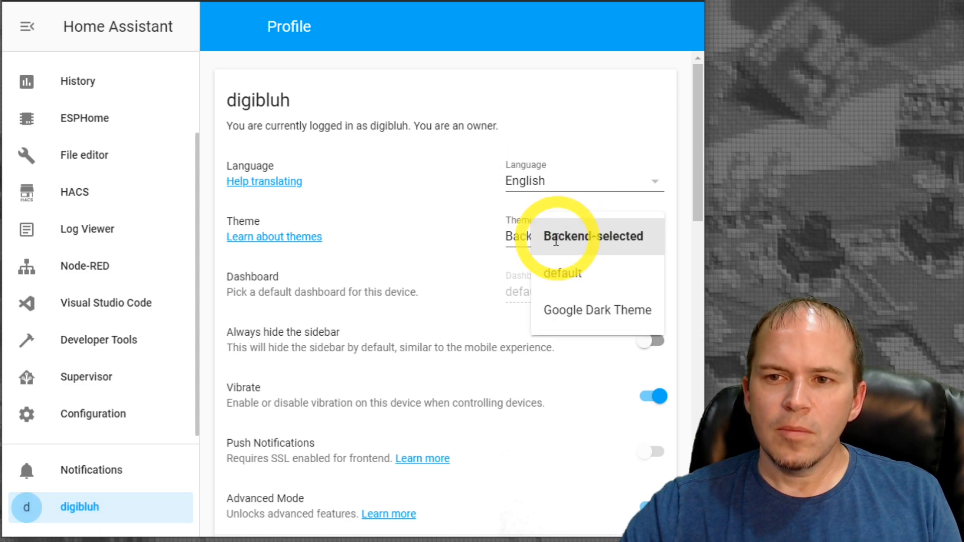
pyautogui.click(574, 315)
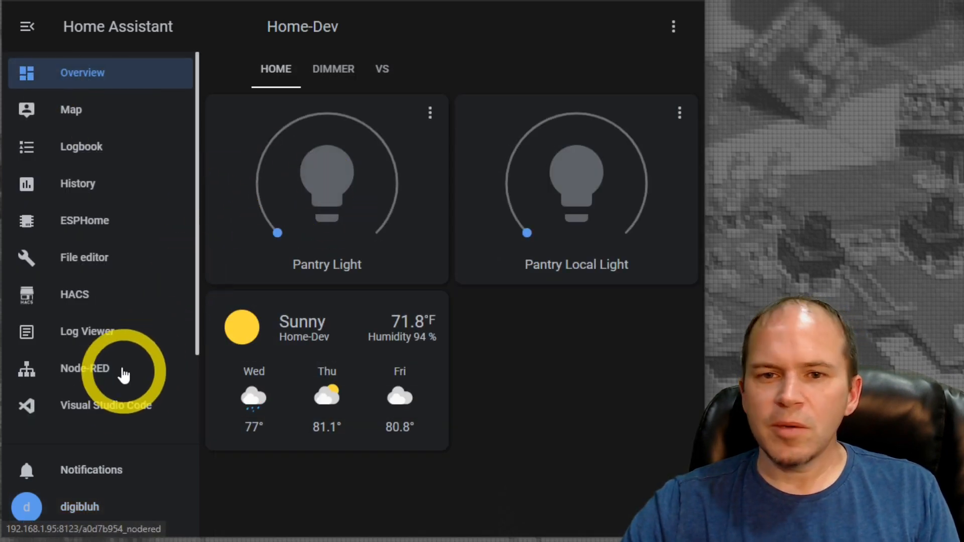
# Search the HACS frontend repositories for "theme" to look through other available themes
pyautogui.click(78, 308)
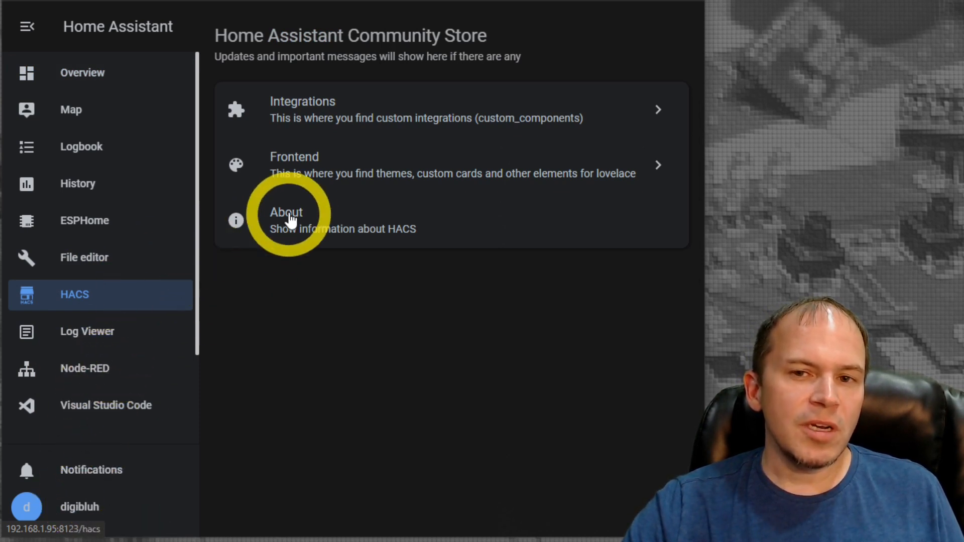
pyautogui.click(317, 170)
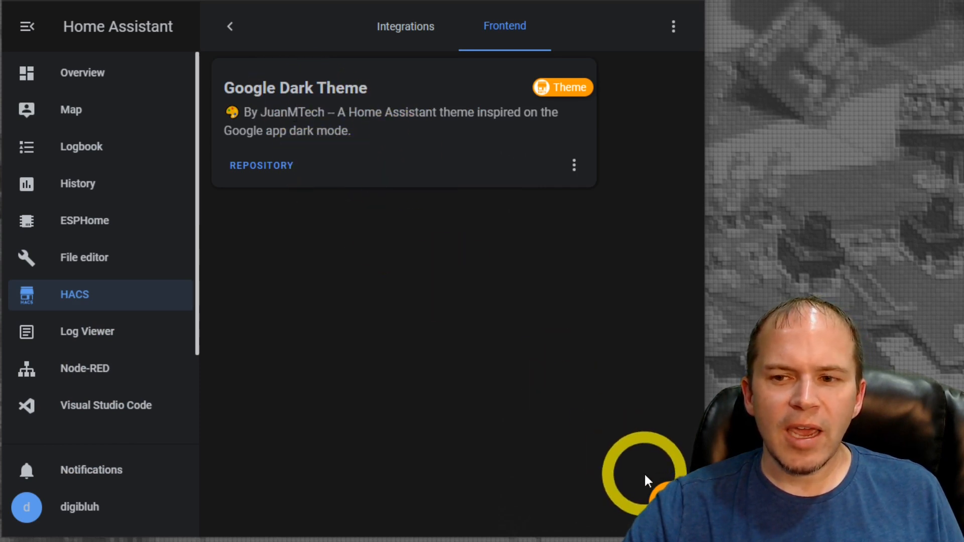
pyautogui.click(662, 495)
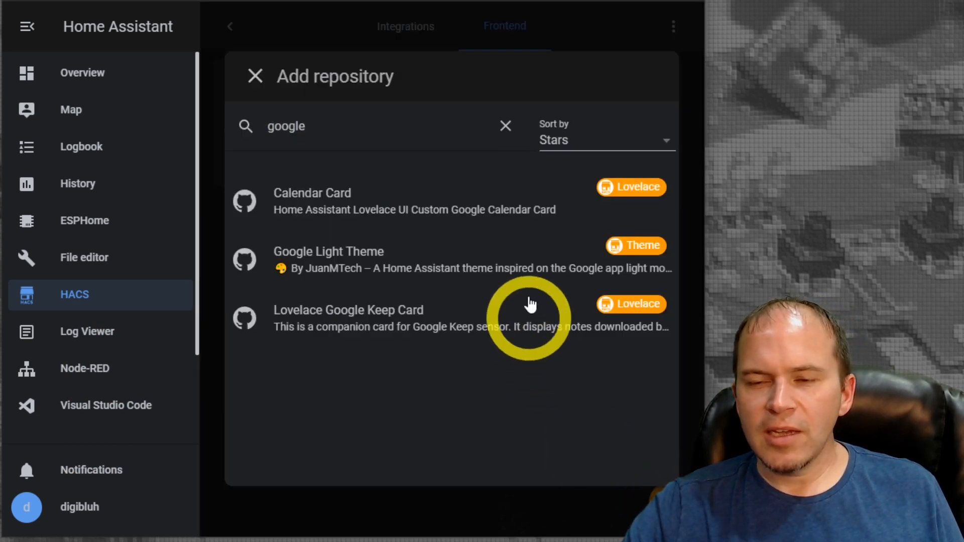
pyautogui.moveTo(351, 130); pyautogui.dragTo(226, 125)
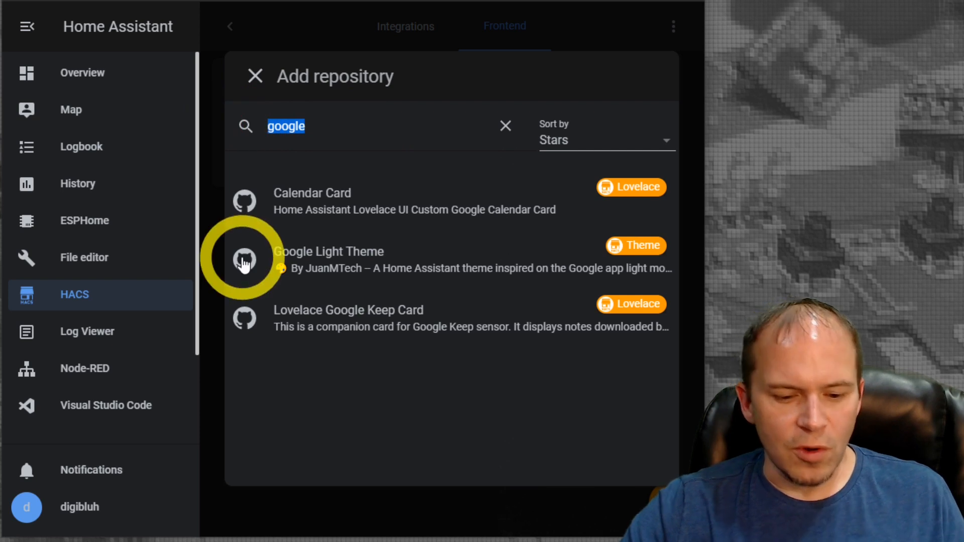
pyautogui.write('theme')
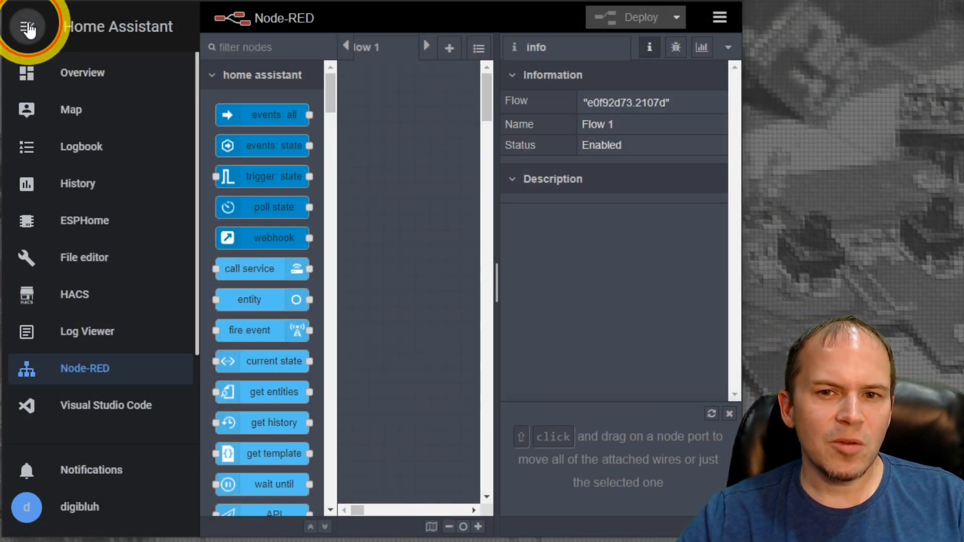
# Collapse the Home Assistant sidebar, add an events: state node to Flow 1 in Node-RED, and name it "Pantry Door"
pyautogui.click(28, 27)
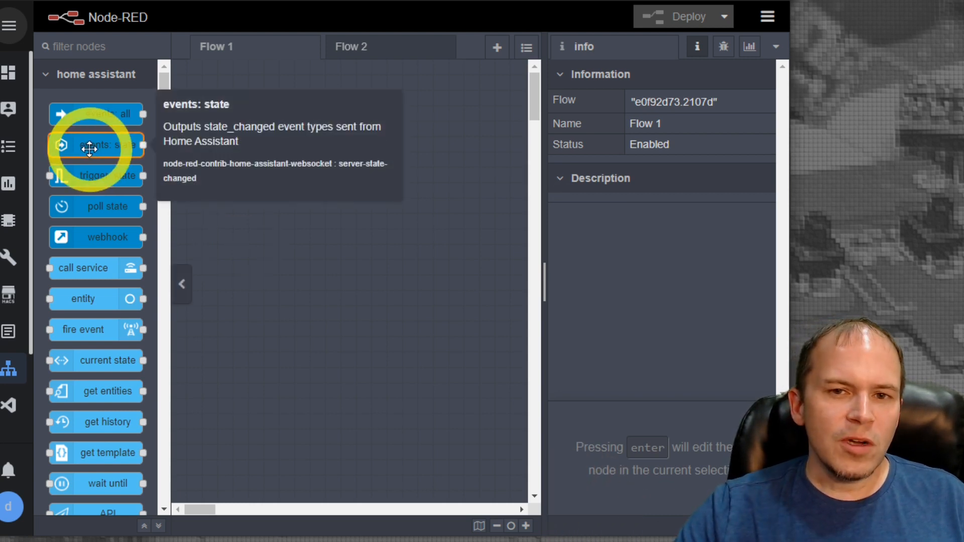
pyautogui.moveTo(84, 150); pyautogui.dragTo(249, 153)
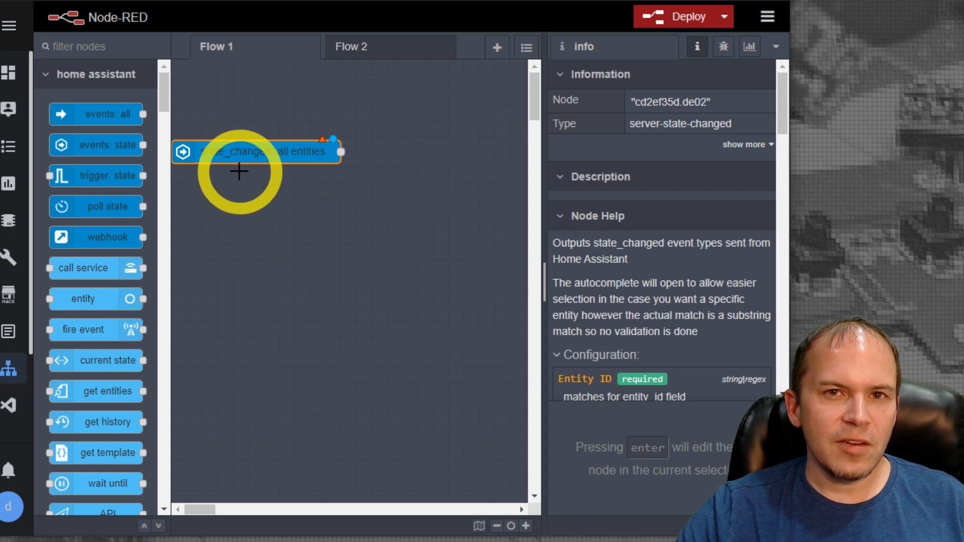
pyautogui.doubleClick(232, 161)
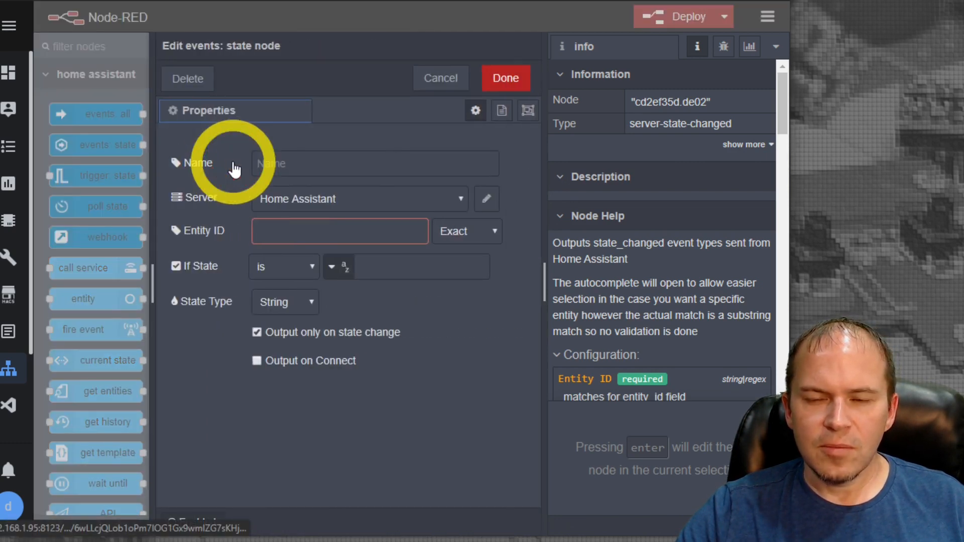
pyautogui.click(322, 169)
pyautogui.write('Pa')
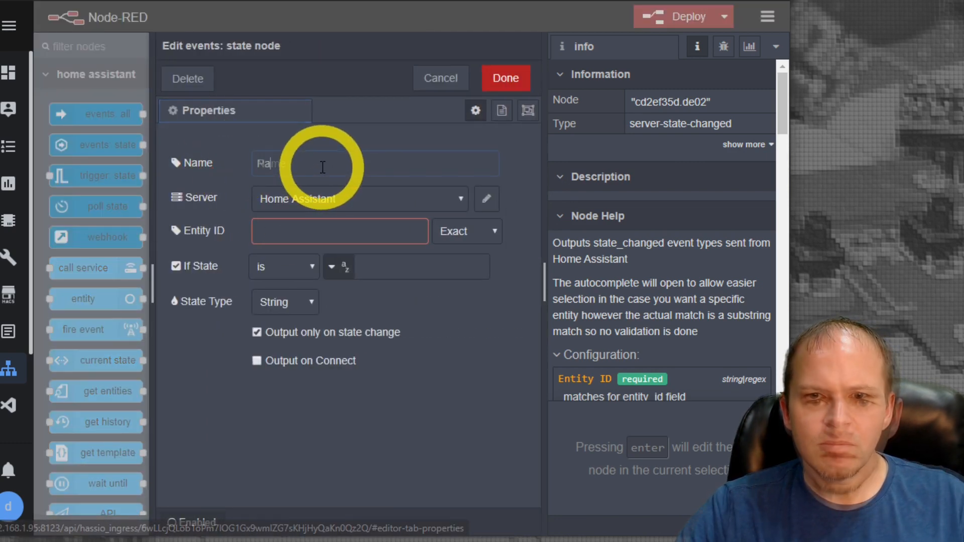
pyautogui.write('ntry Door')
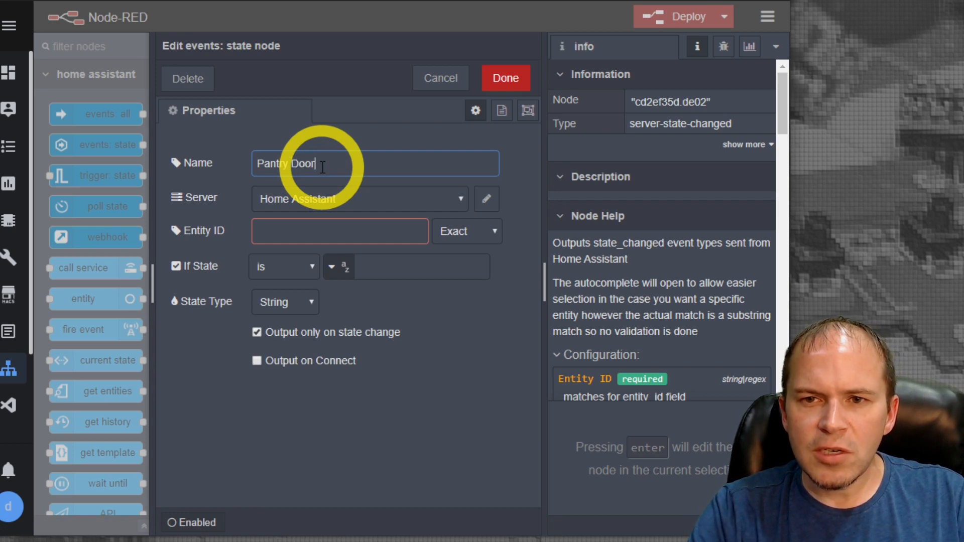
# Set the Pantry Door node's entity ID to binary_sensor.pantry_door
pyautogui.click(334, 231)
pyautogui.write('p')
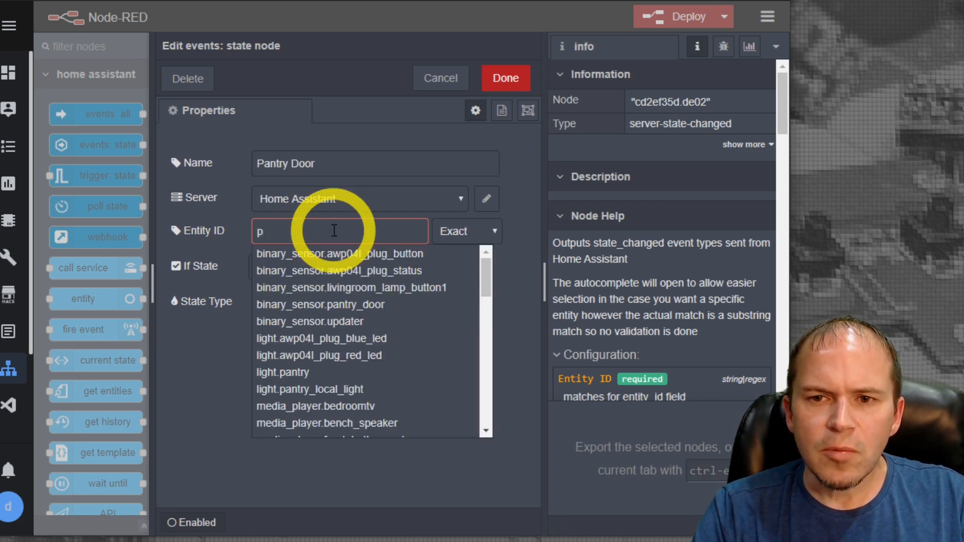
pyautogui.write('ant')
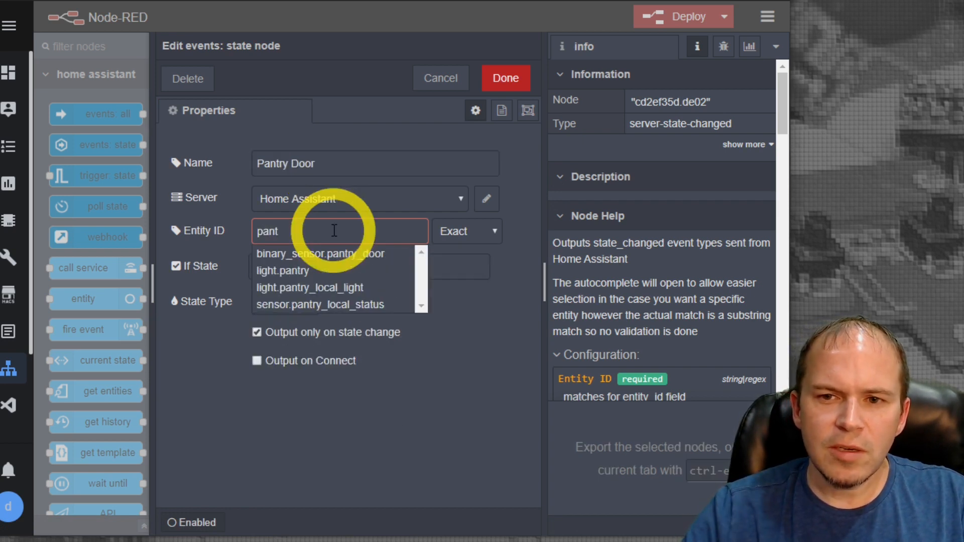
pyautogui.click(331, 265)
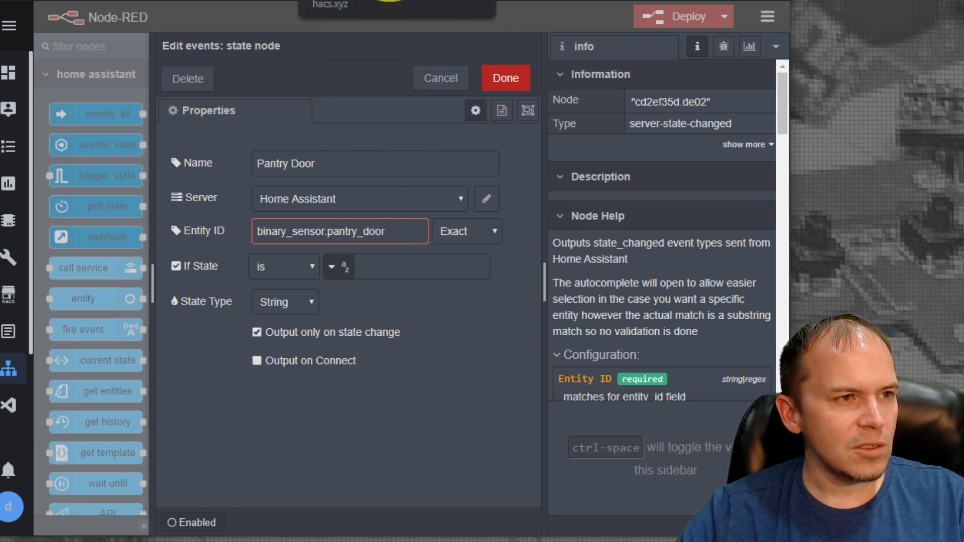
# Search Home Assistant's entity states for "pantr" and view the pantry door sensor's details to check which state values it reports
pyautogui.click(389, 1)
pyautogui.click(15, 25)
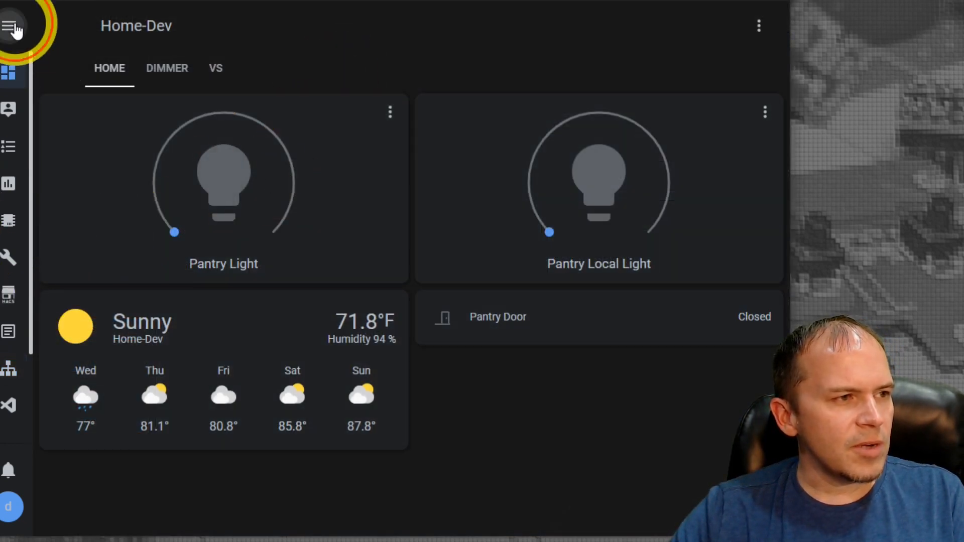
pyautogui.scroll(-3, 28, 226)
pyautogui.click(76, 339)
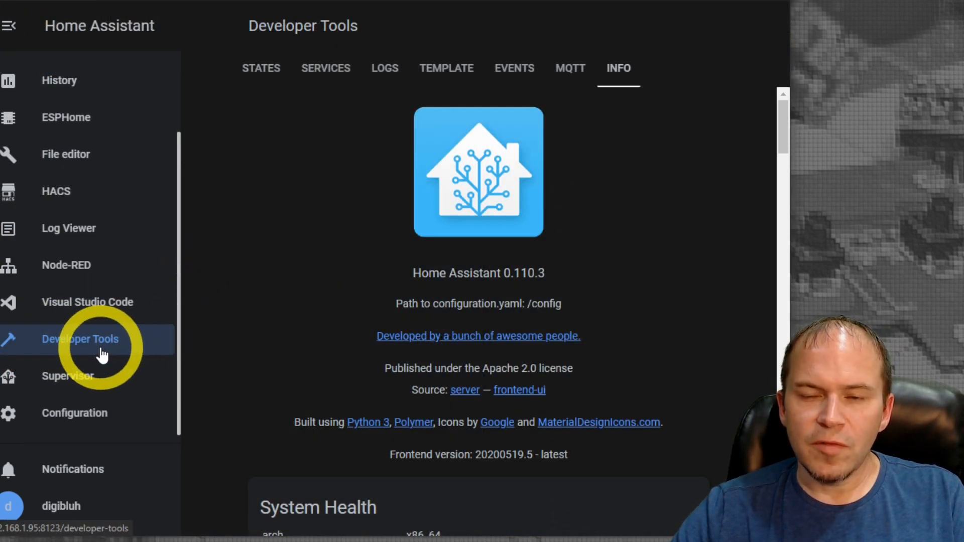
pyautogui.click(265, 73)
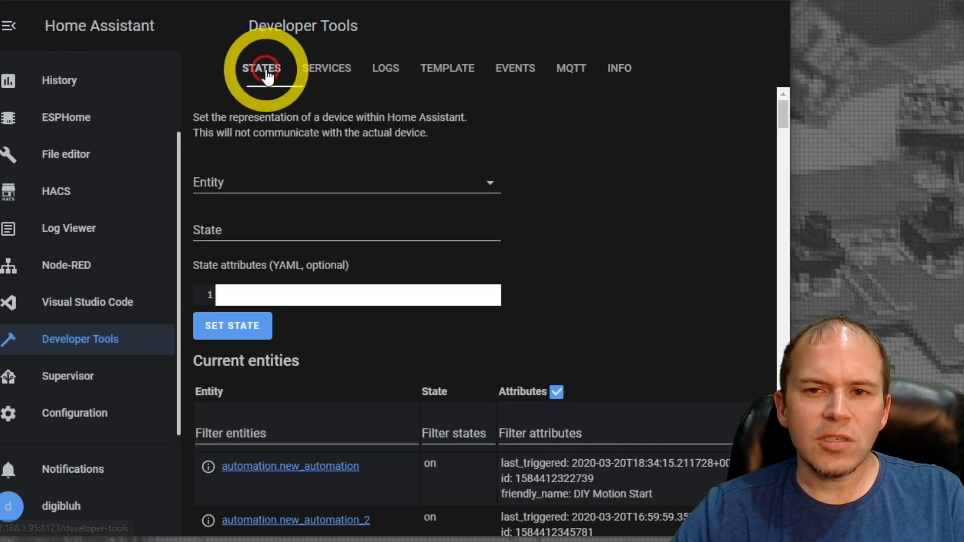
pyautogui.scroll(-2, 378, 286)
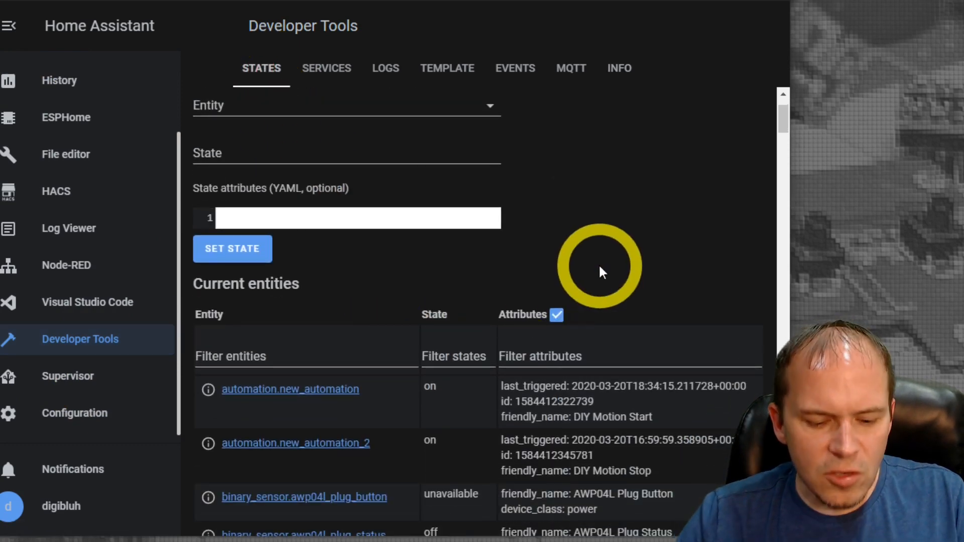
pyautogui.hotkey('ctrl', 'f')
pyautogui.write('pantr')
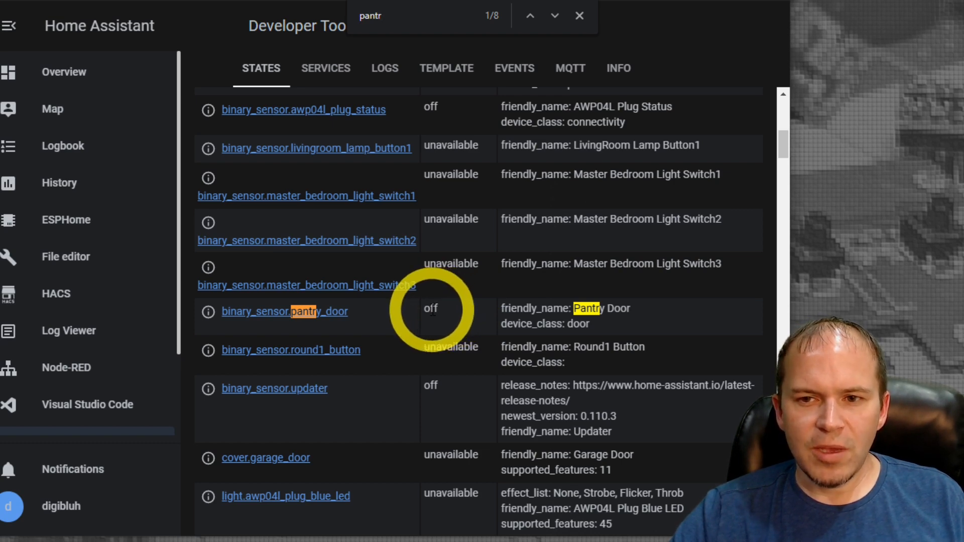
pyautogui.click(210, 313)
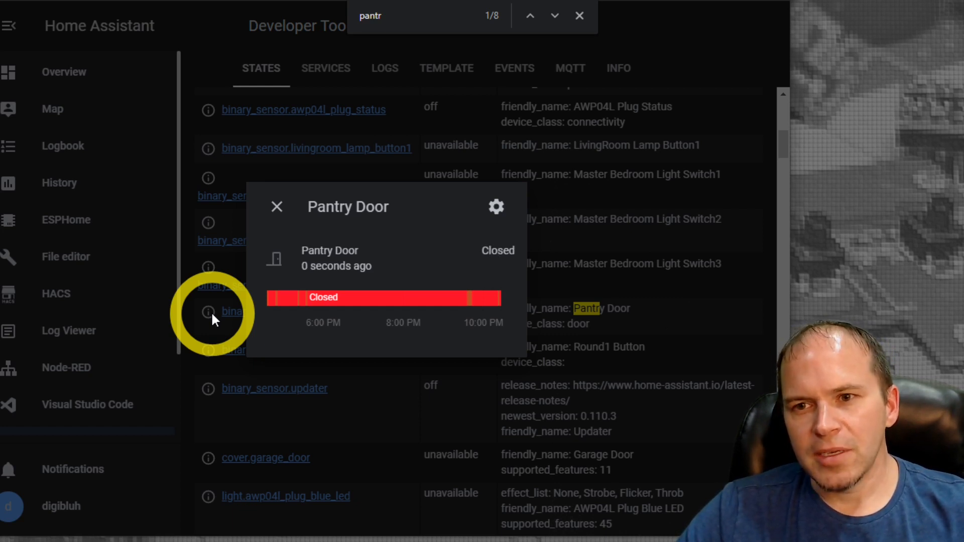
pyautogui.click(281, 210)
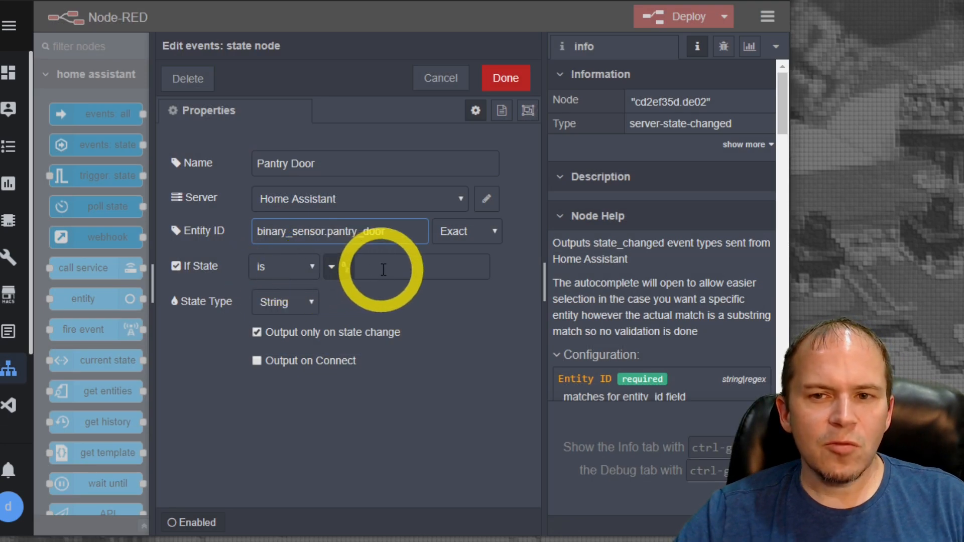
# Set the Pantry Door node's If State condition to is "on" and save the node
pyautogui.click(384, 269)
pyautogui.write('on')
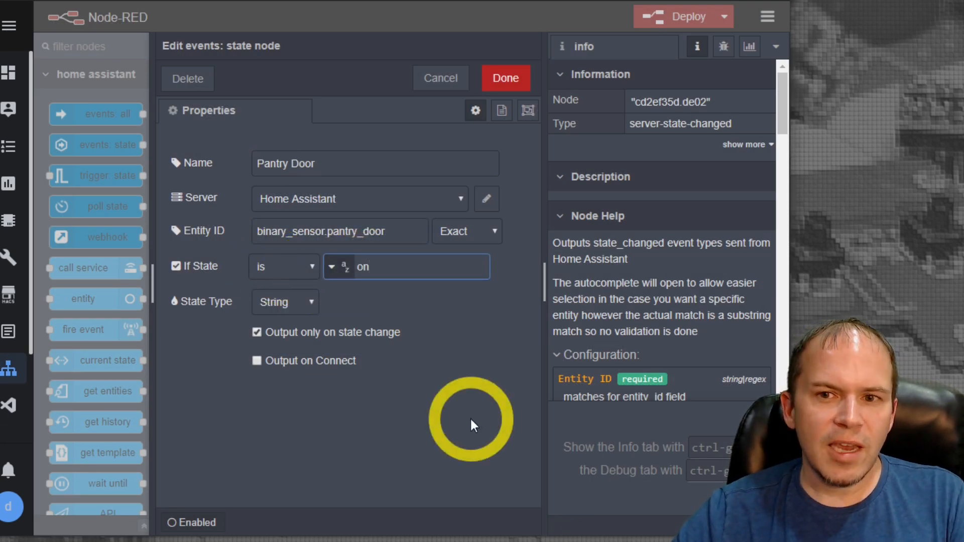
pyautogui.click(507, 81)
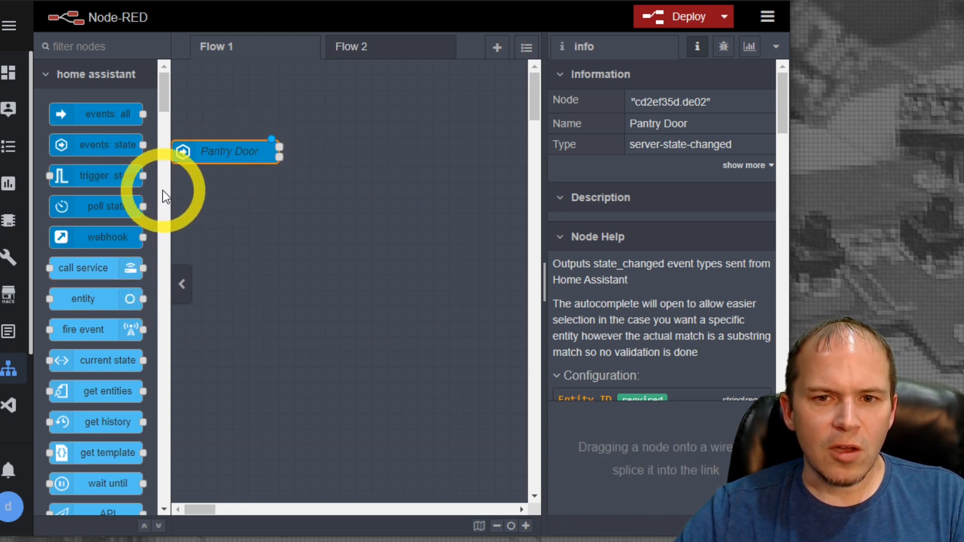
# Add a call service node to Flow 1 and name it "Pantry On"
pyautogui.moveTo(97, 269); pyautogui.dragTo(384, 212)
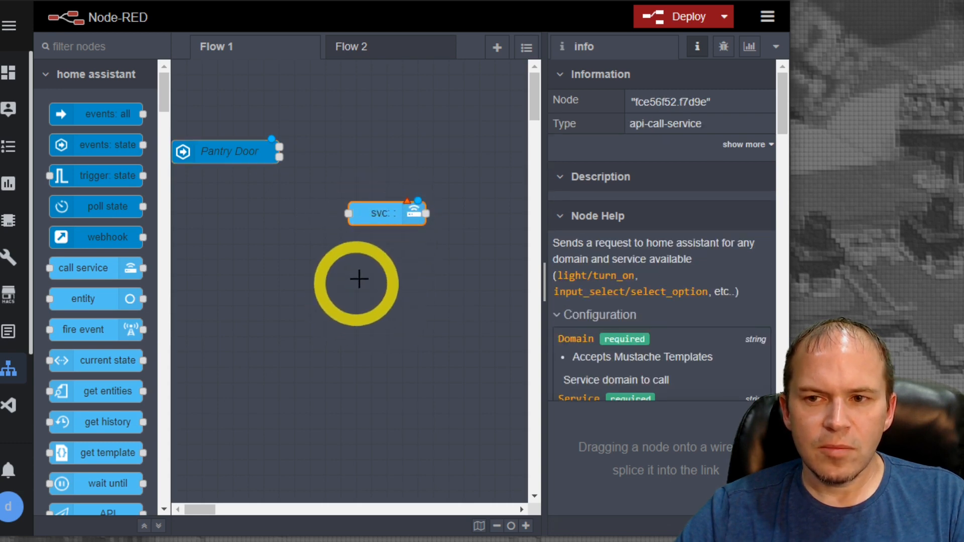
pyautogui.doubleClick(366, 215)
pyautogui.click(315, 165)
pyautogui.write('Pantry ')
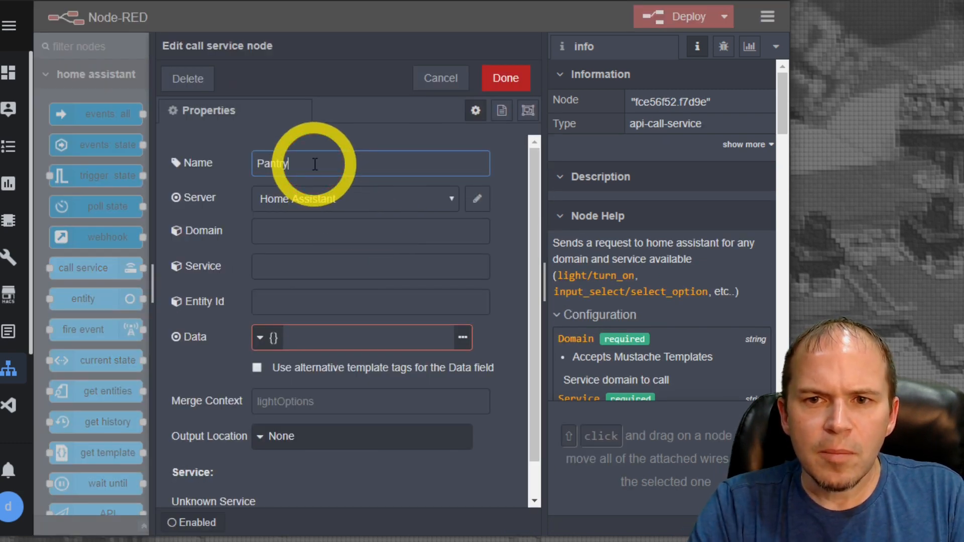
pyautogui.write('O')
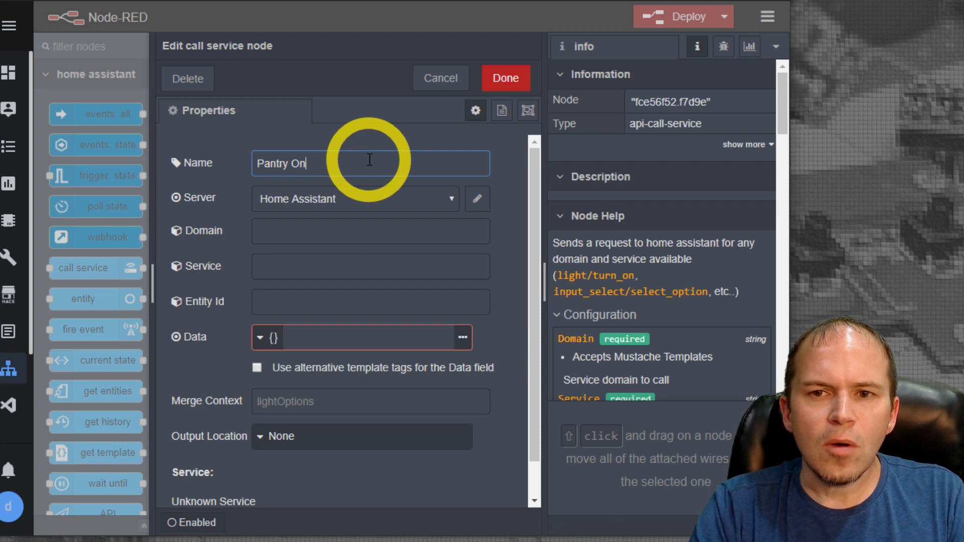
pyautogui.write('n')
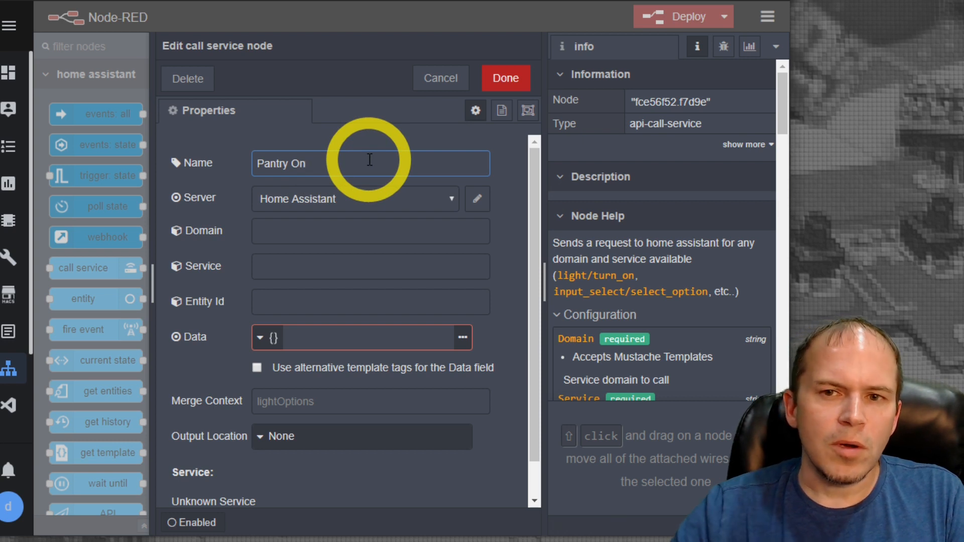
# Set the Pantry On node's domain to light and its service to turn_on
pyautogui.click(320, 236)
pyautogui.scroll(-2, 300, 304)
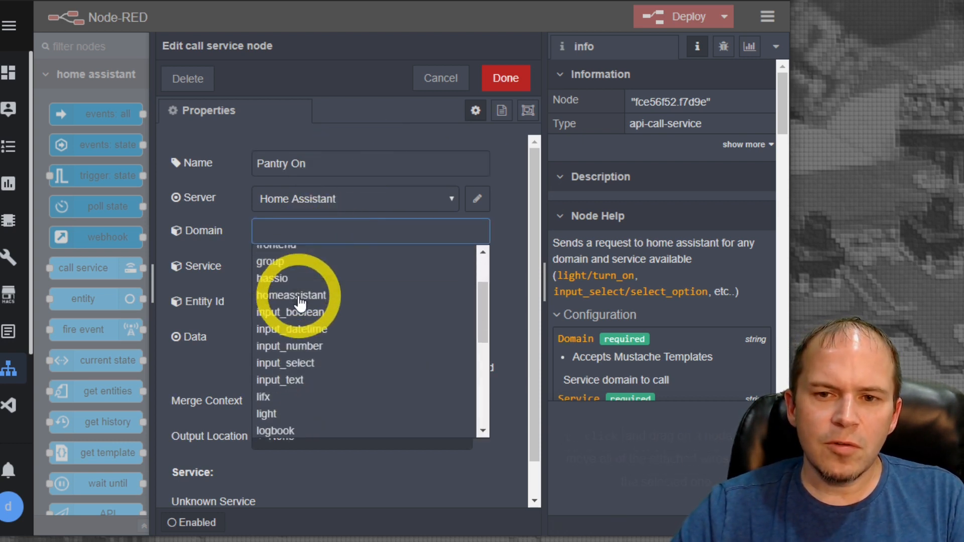
pyautogui.scroll(-2, 299, 302)
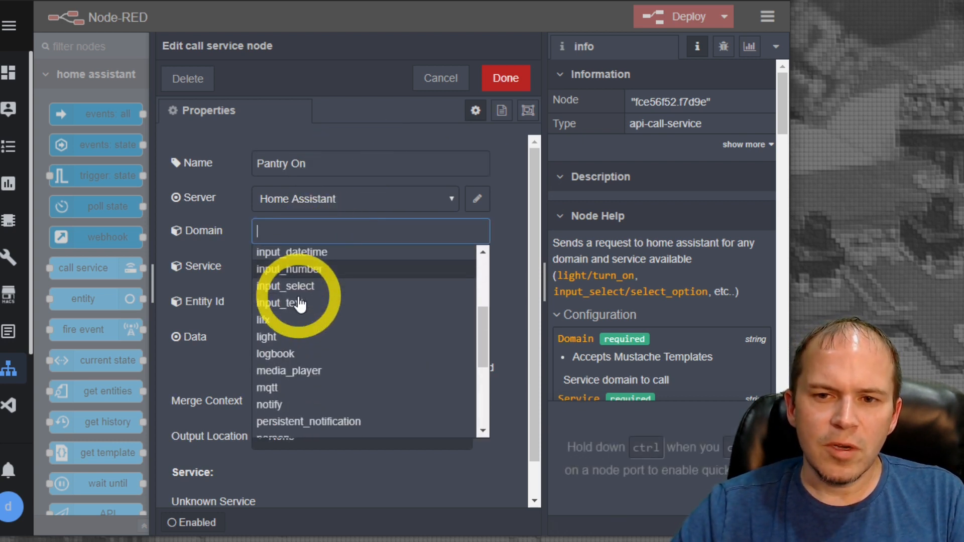
pyautogui.click(275, 341)
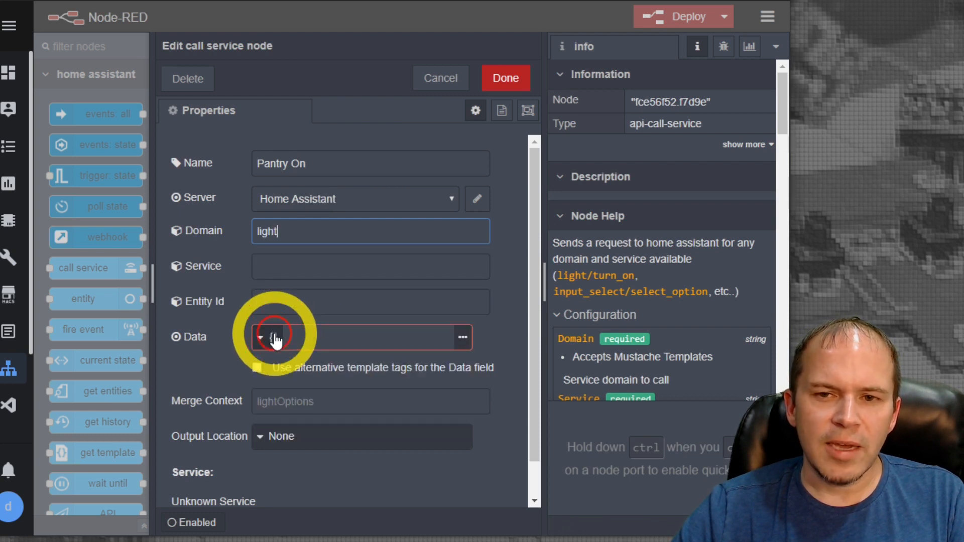
pyautogui.click(314, 269)
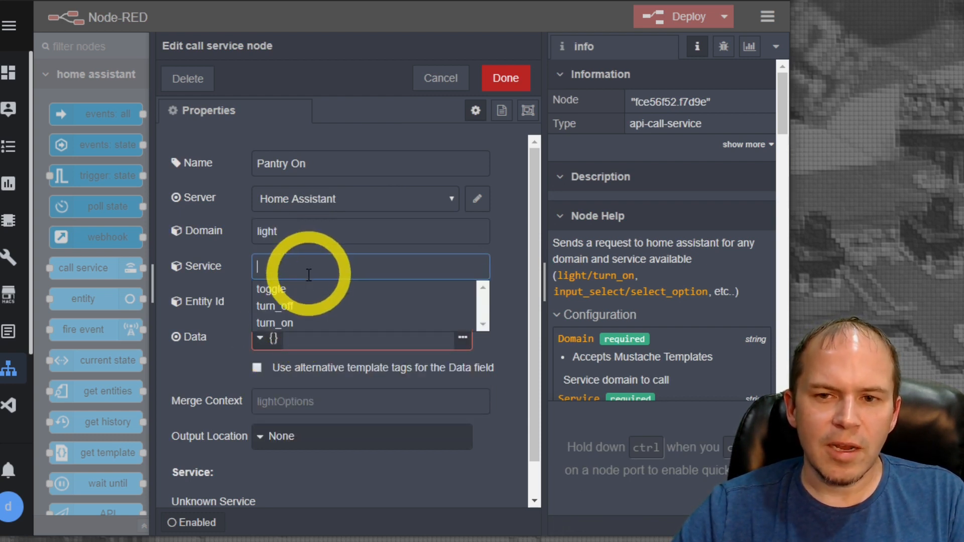
pyautogui.click(290, 326)
# Set the Pantry On node's entity ID to light.pantry_local_light and save the node
pyautogui.click(315, 300)
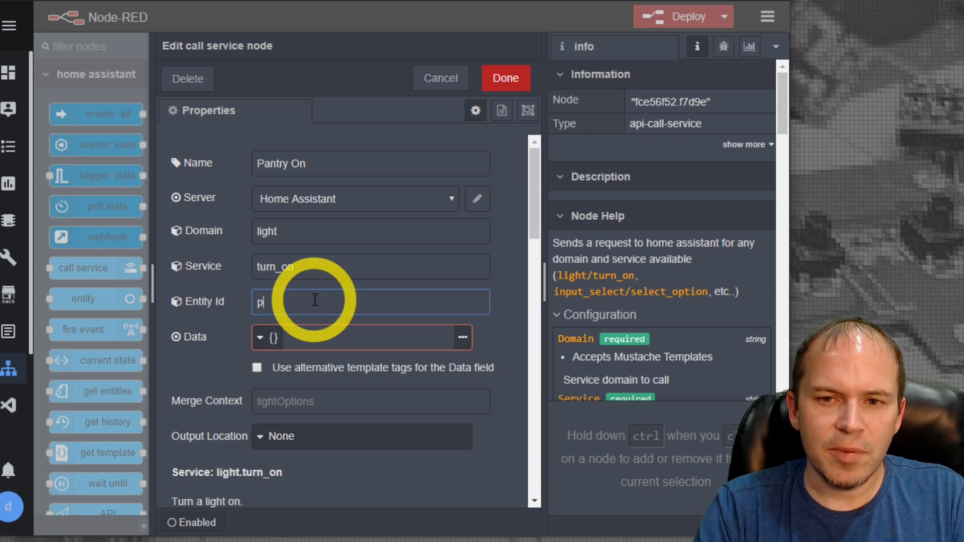
pyautogui.write('pantry')
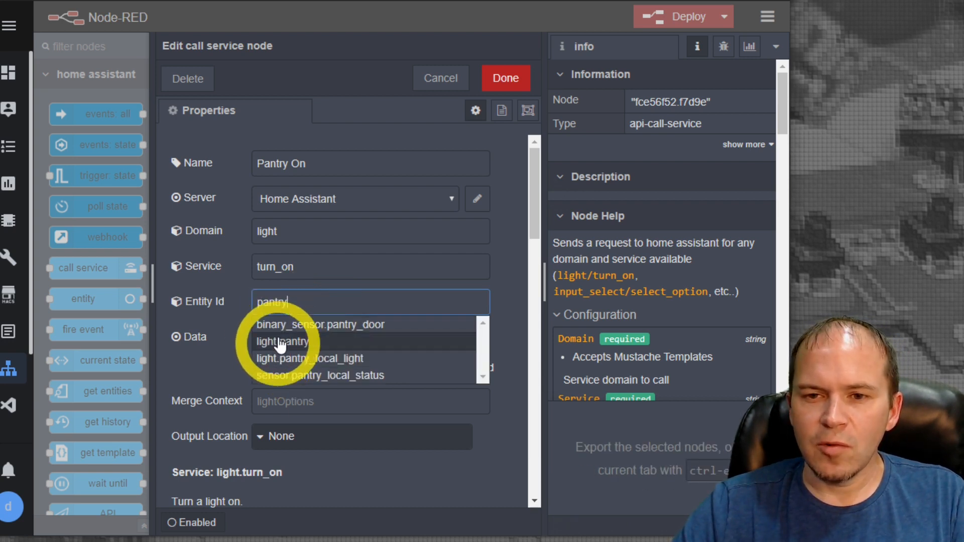
pyautogui.click(306, 361)
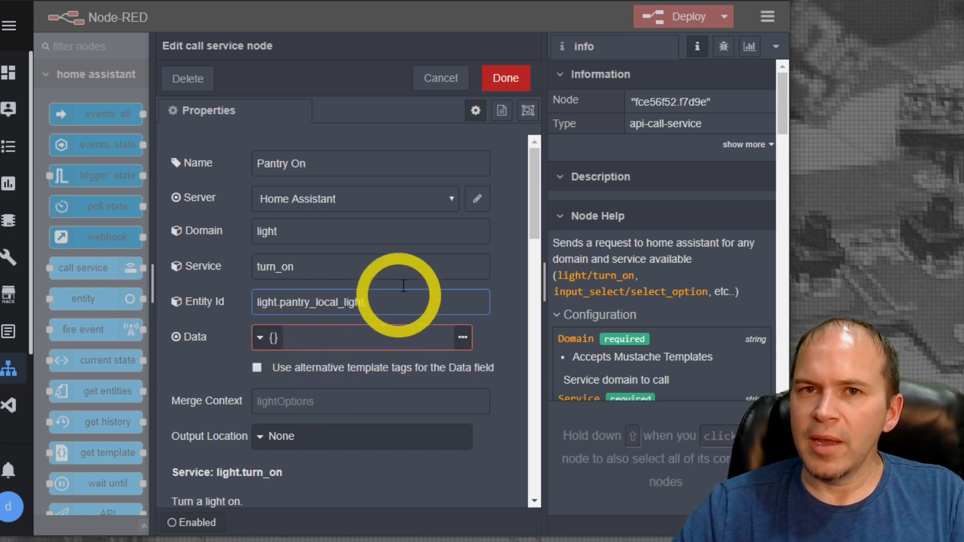
pyautogui.click(503, 85)
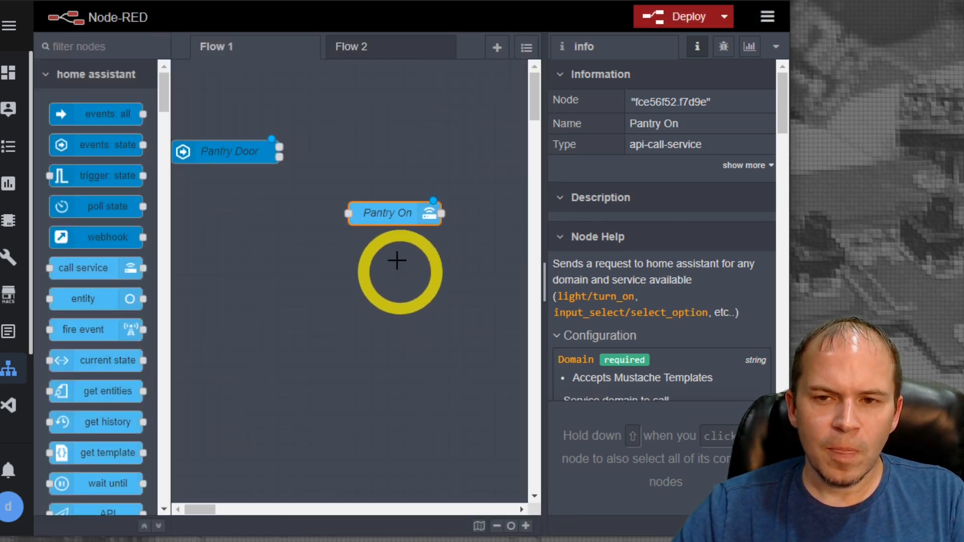
# Move the Pantry On node up beside Pantry Door and place a copy of it below
pyautogui.moveTo(391, 212); pyautogui.dragTo(415, 136)
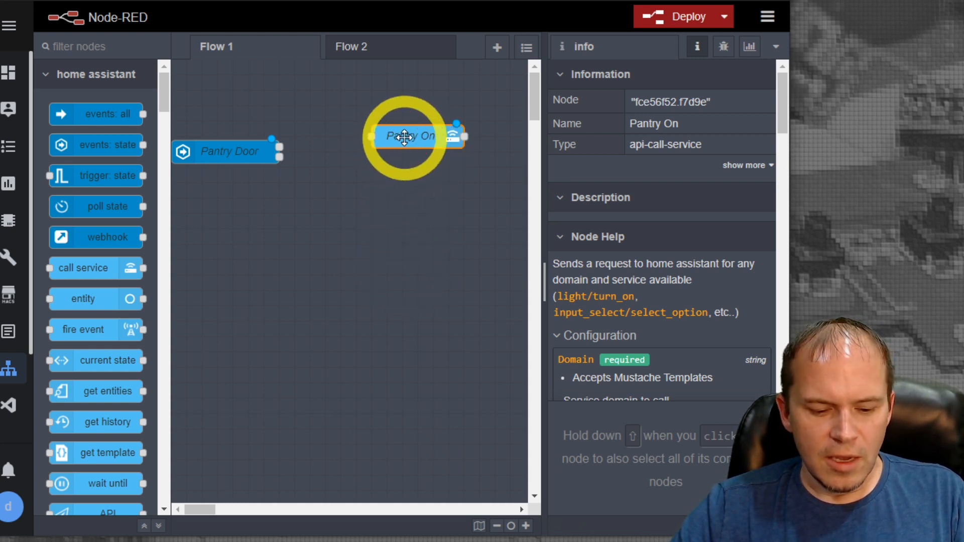
pyautogui.hotkey('ctrl', 'c')
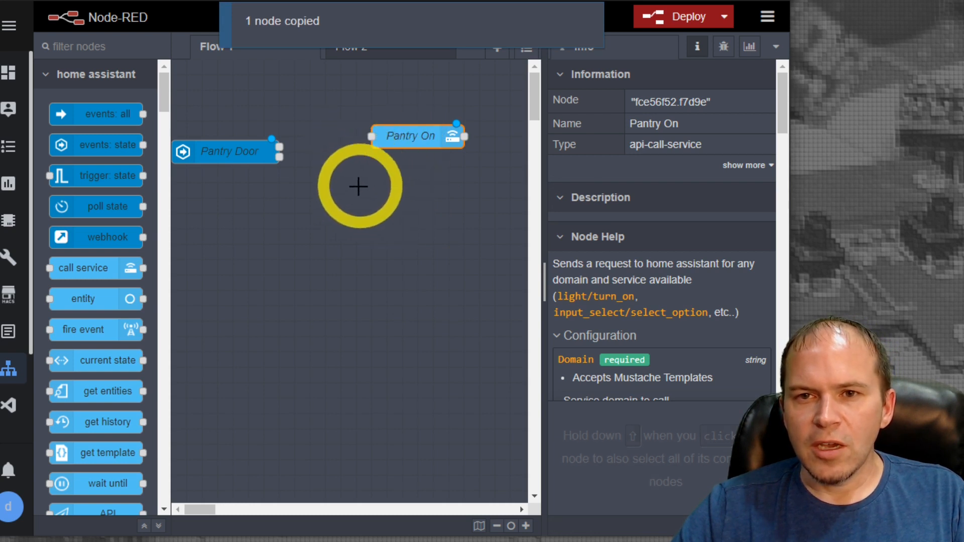
pyautogui.click(368, 220)
pyautogui.hotkey('ctrl', 'v')
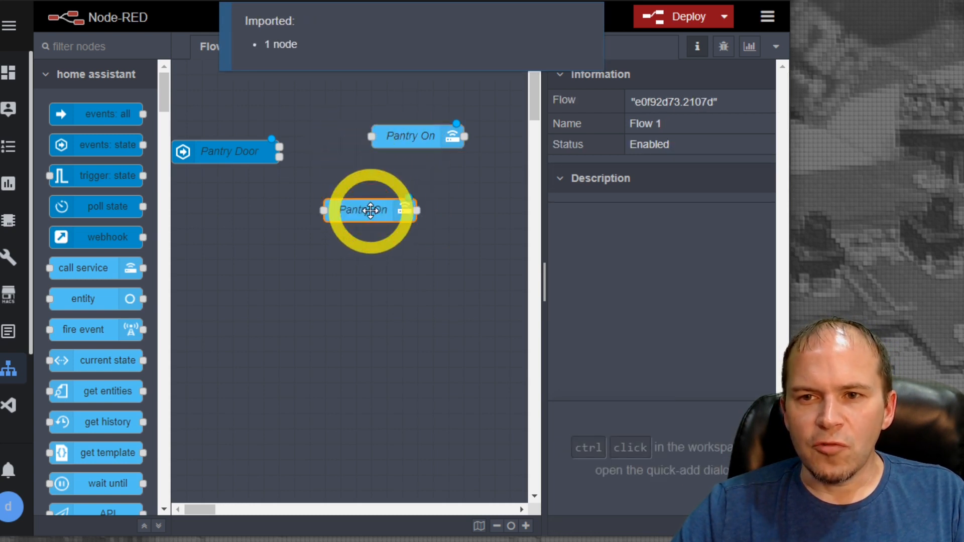
pyautogui.click(406, 203)
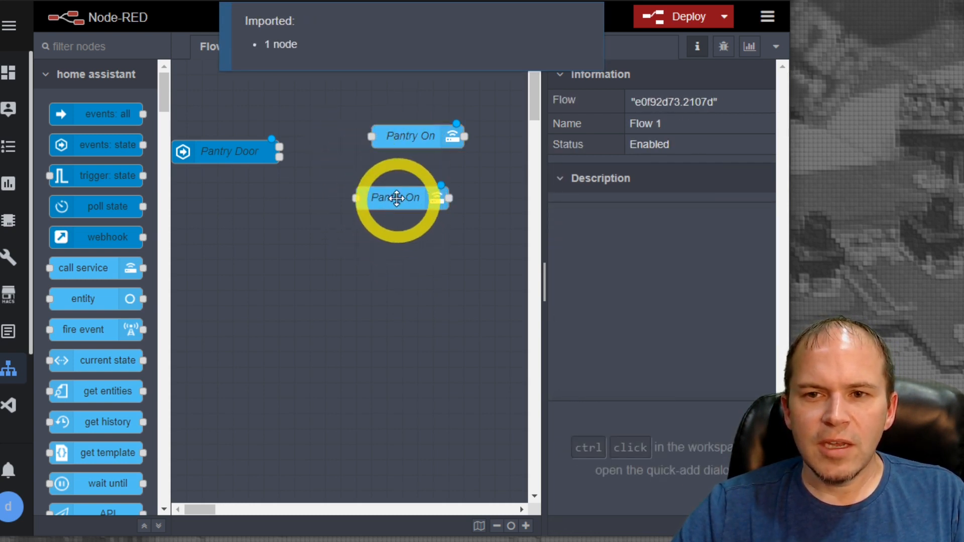
# Rename the copied call service node "Pantry Off" and set its service to turn_off
pyautogui.doubleClick(395, 200)
pyautogui.click(367, 165)
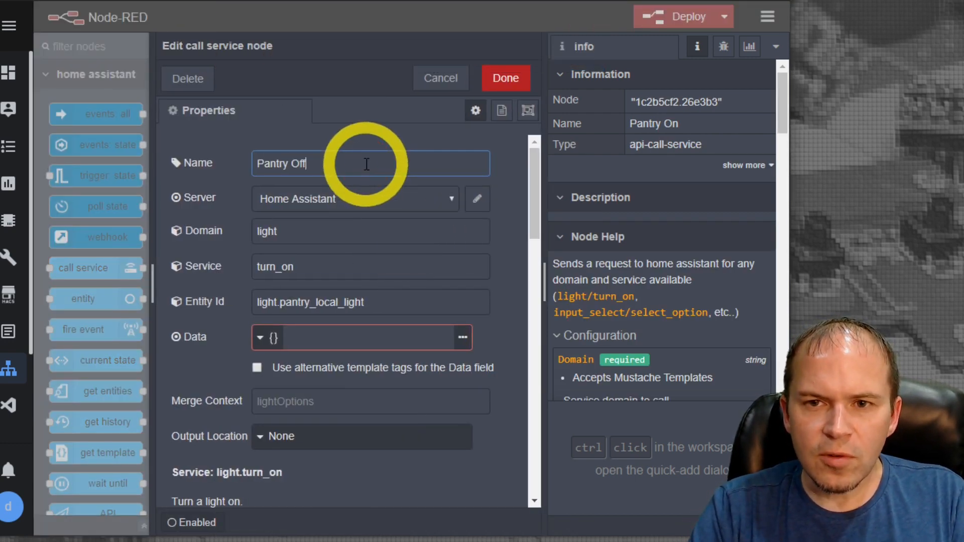
pyautogui.click(329, 267)
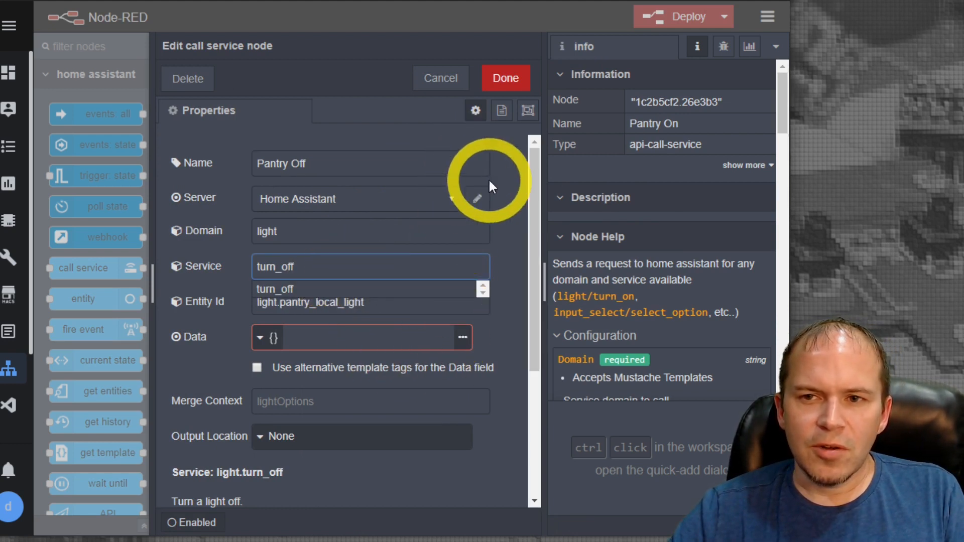
pyautogui.click(501, 202)
pyautogui.click(505, 79)
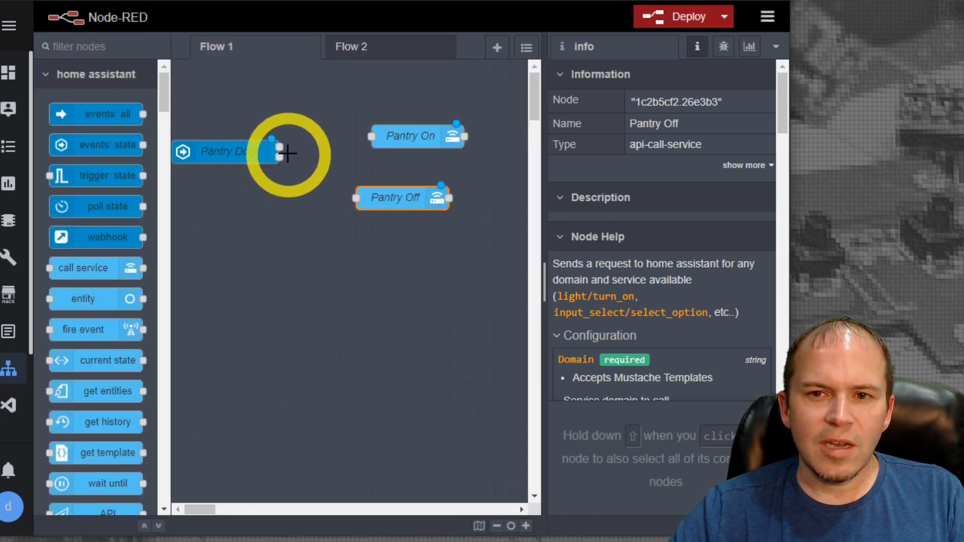
# Wire Pantry Door's upper output to Pantry On and its 'If State' is false output to Pantry Off
pyautogui.moveTo(280, 146); pyautogui.dragTo(372, 136)
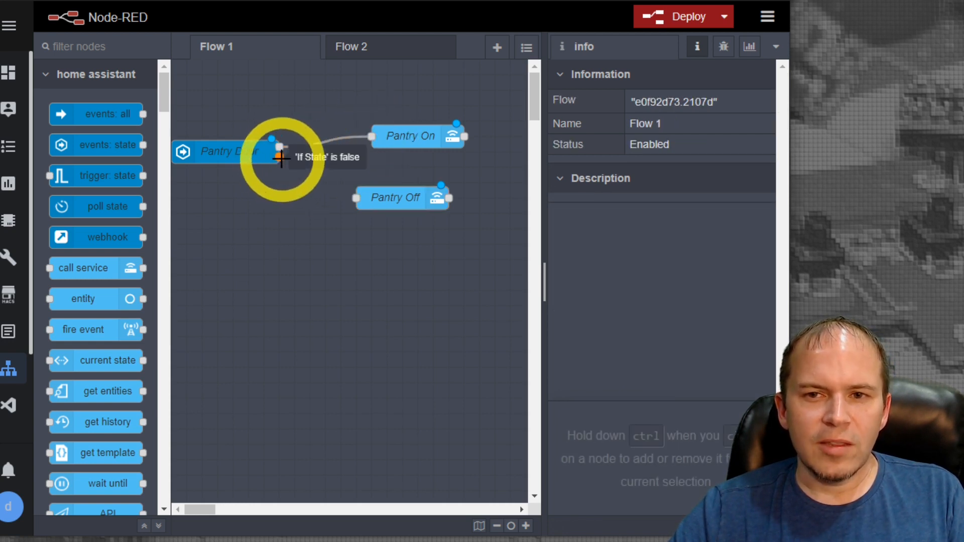
pyautogui.moveTo(282, 157); pyautogui.dragTo(356, 198)
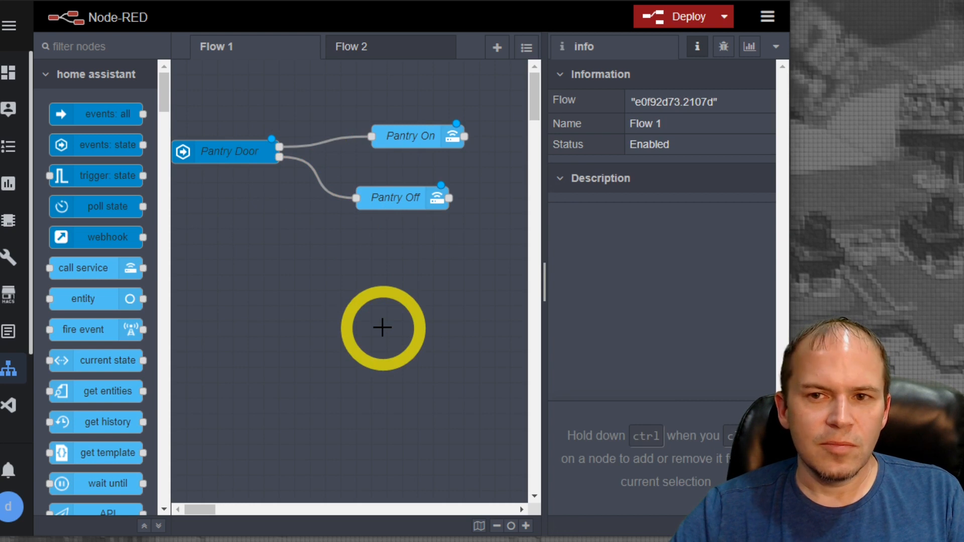
# Set the deploy type to Modified Flows and deploy the pantry flow
pyautogui.click(725, 23)
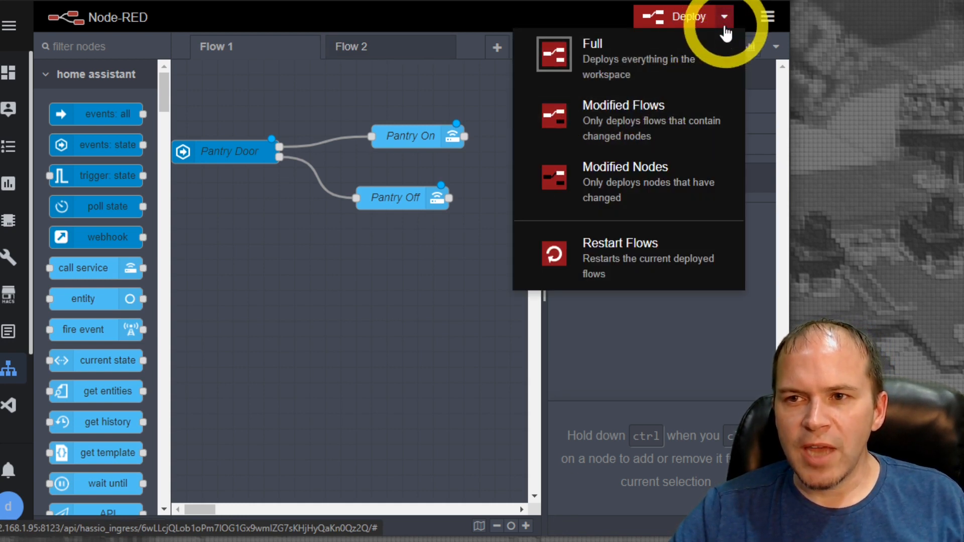
pyautogui.click(628, 130)
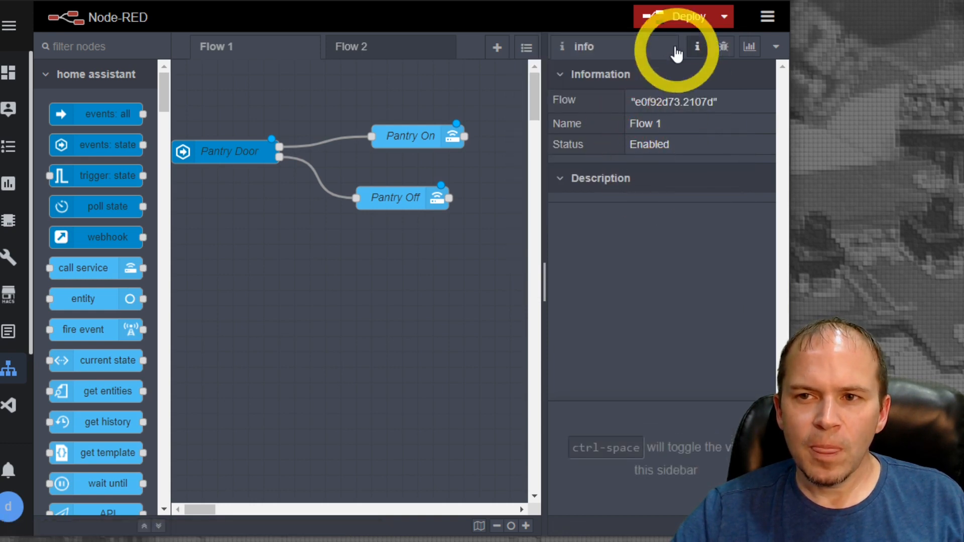
pyautogui.click(660, 20)
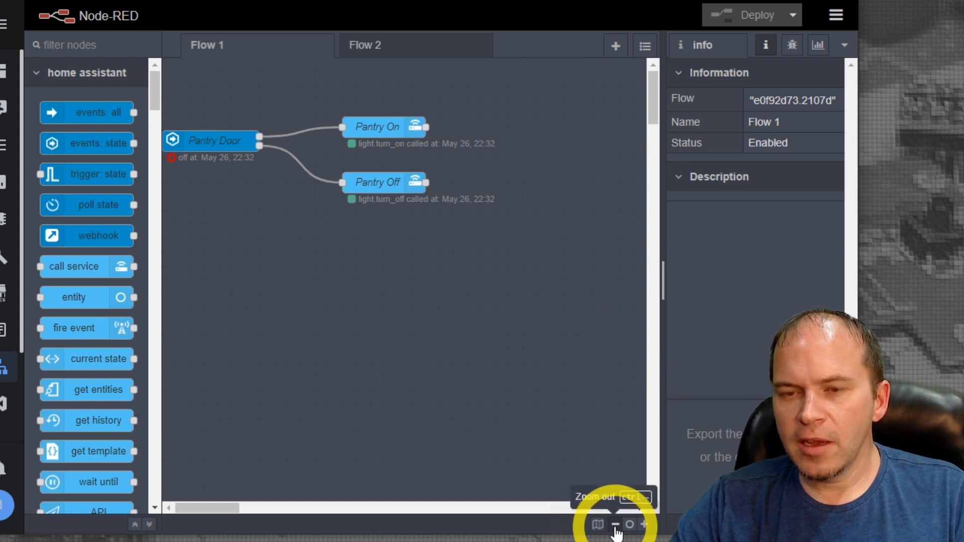
pyautogui.click(616, 526)
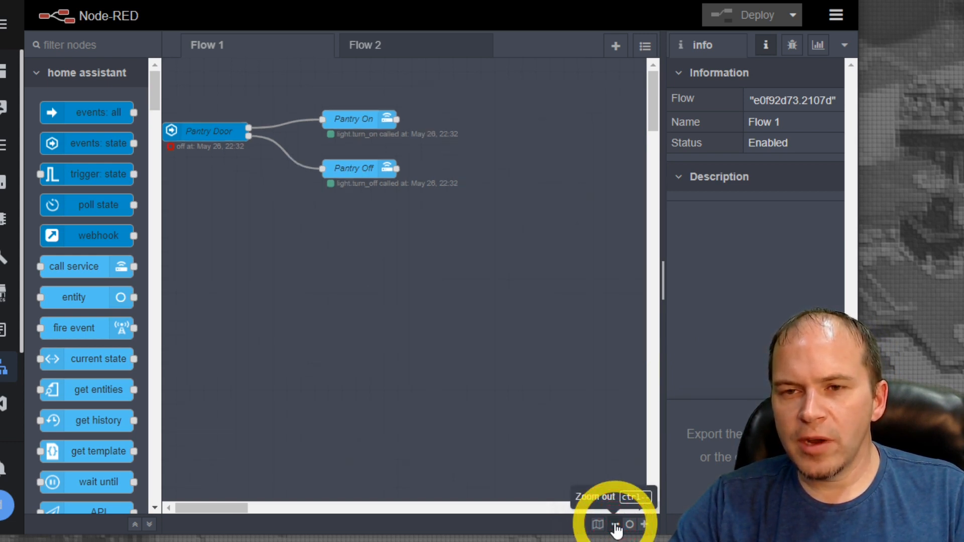
pyautogui.click(645, 524)
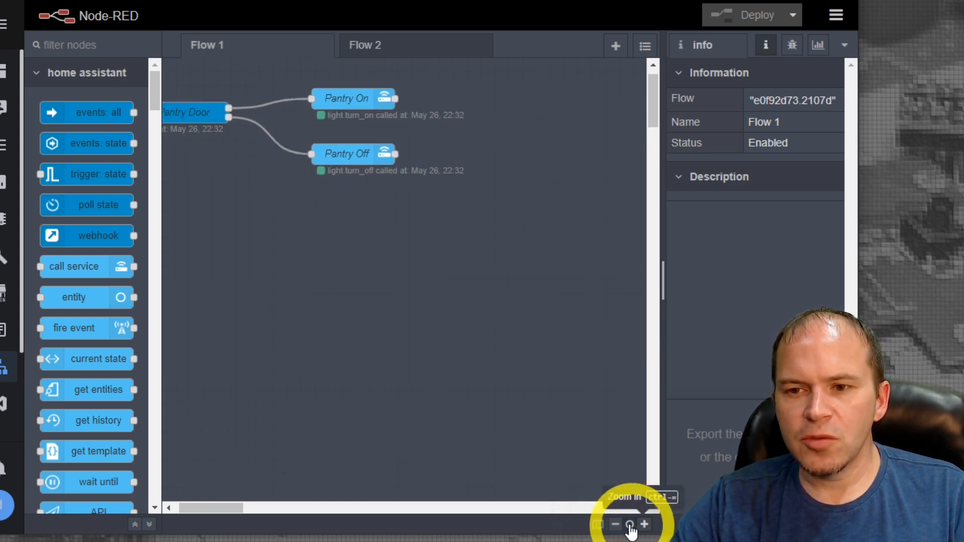
# Move Pantry Off beneath Pantry Door and Pantry On farther away, and remove the wire from Pantry Door to Pantry On
pyautogui.moveTo(209, 507); pyautogui.dragTo(182, 510)
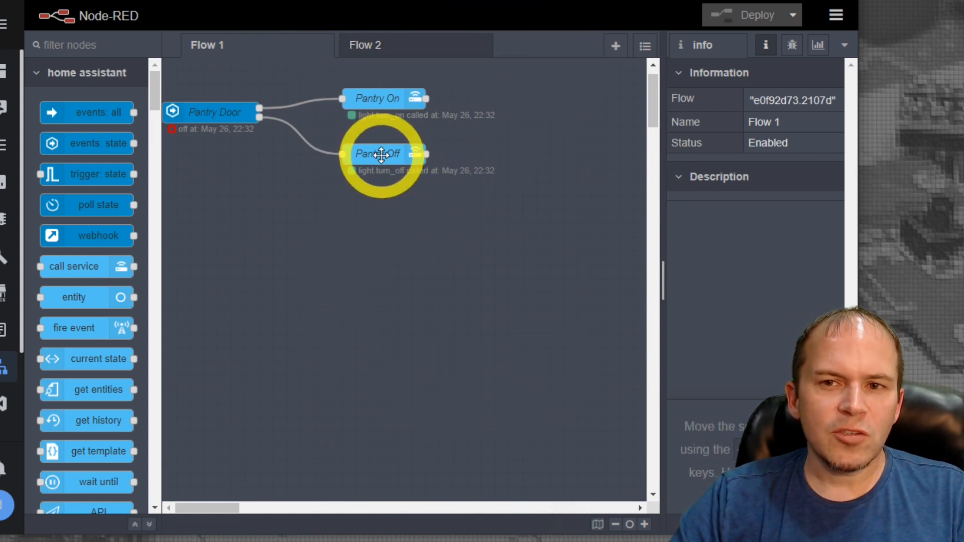
pyautogui.moveTo(378, 153); pyautogui.dragTo(265, 189)
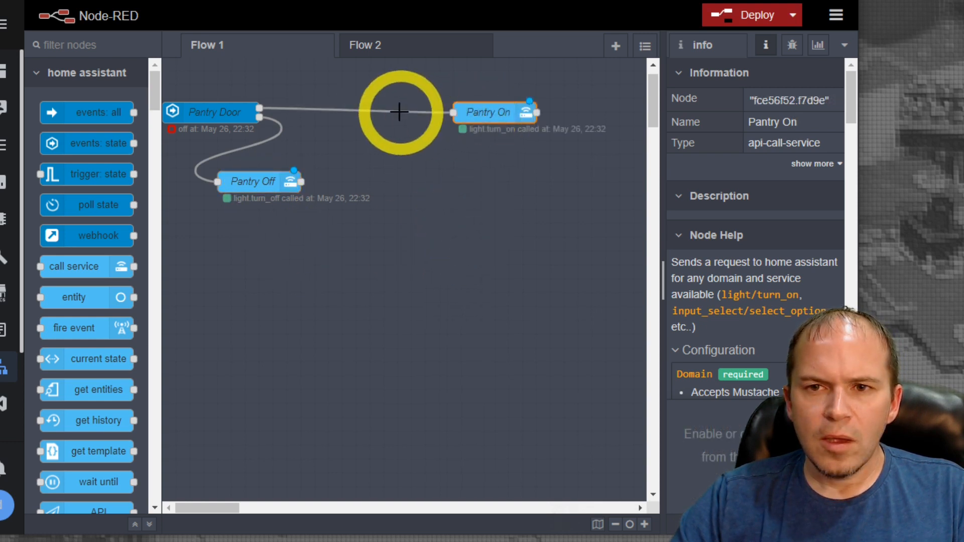
pyautogui.click(357, 110)
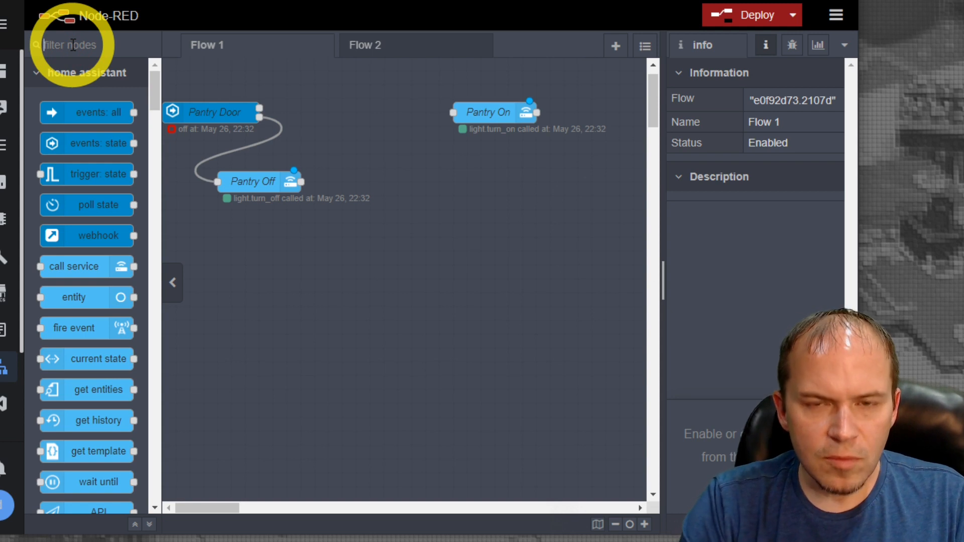
# Add a time range node between Pantry Door and Pantry On and wire Pantry Door's upper output to it
pyautogui.write('time')
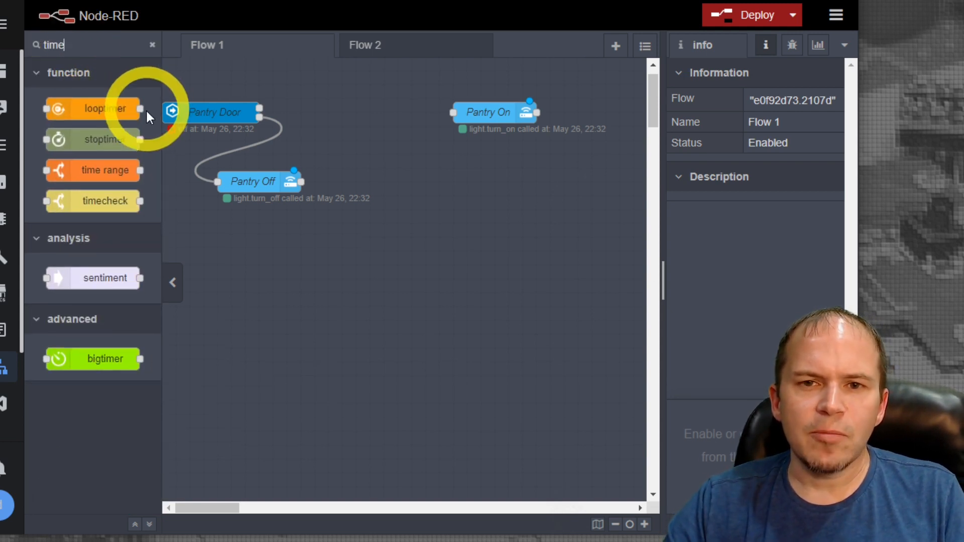
pyautogui.moveTo(96, 170)
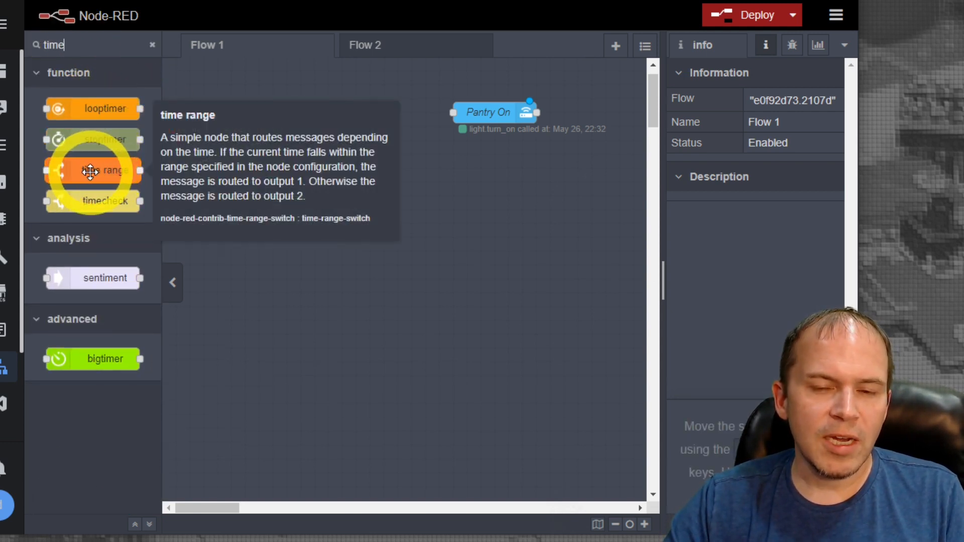
pyautogui.moveTo(90, 171); pyautogui.dragTo(386, 153)
pyautogui.moveTo(259, 109); pyautogui.dragTo(307, 151)
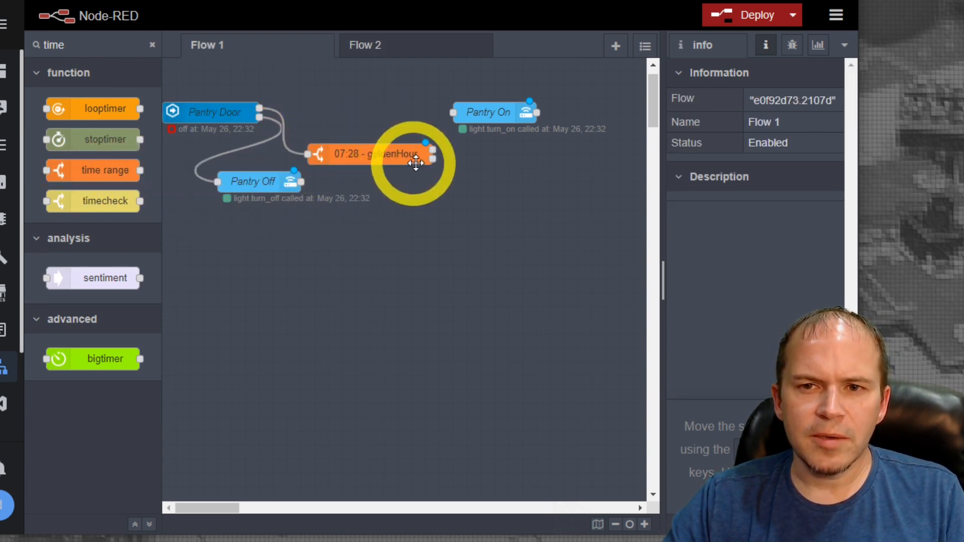
# Set the time range node's start time to 22:00 and its end time to 9:00
pyautogui.doubleClick(366, 156)
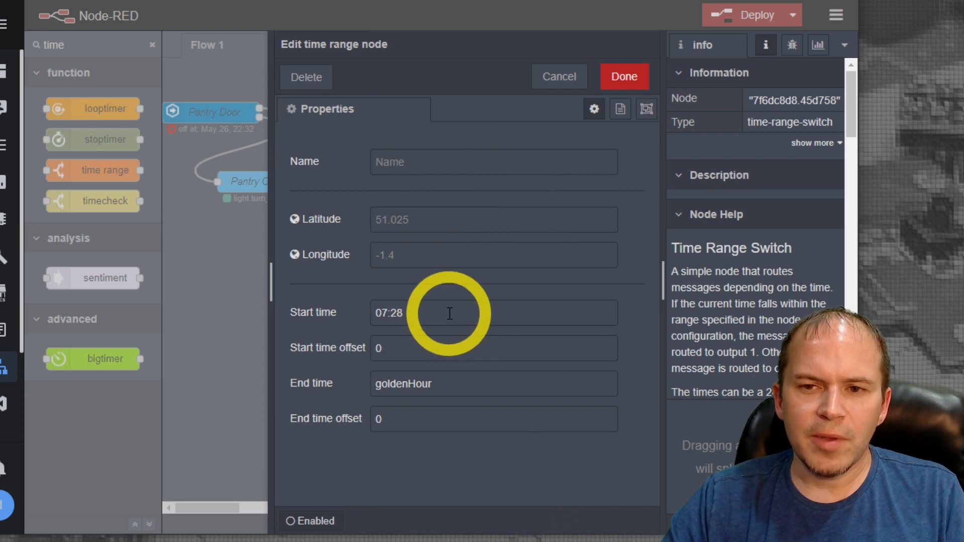
pyautogui.moveTo(451, 313); pyautogui.dragTo(258, 301)
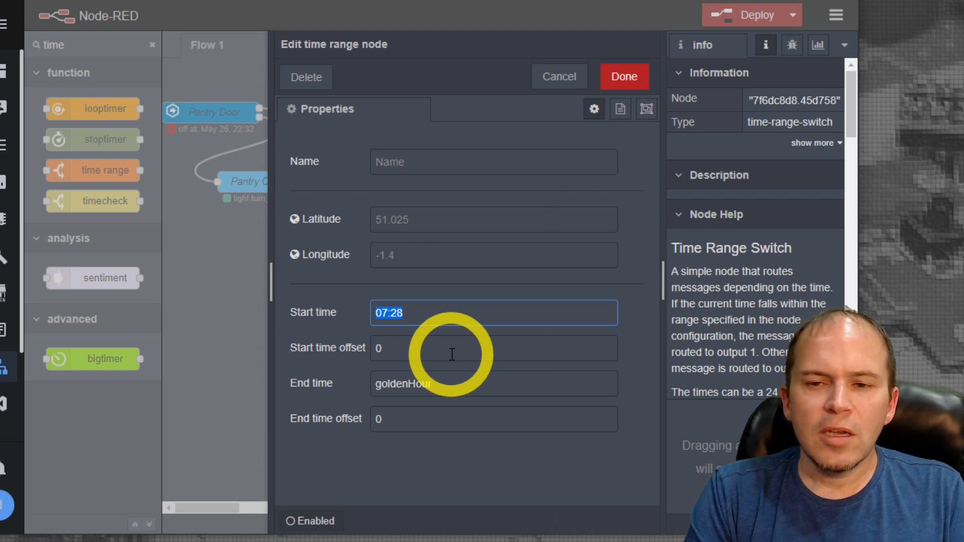
pyautogui.write('22:00')
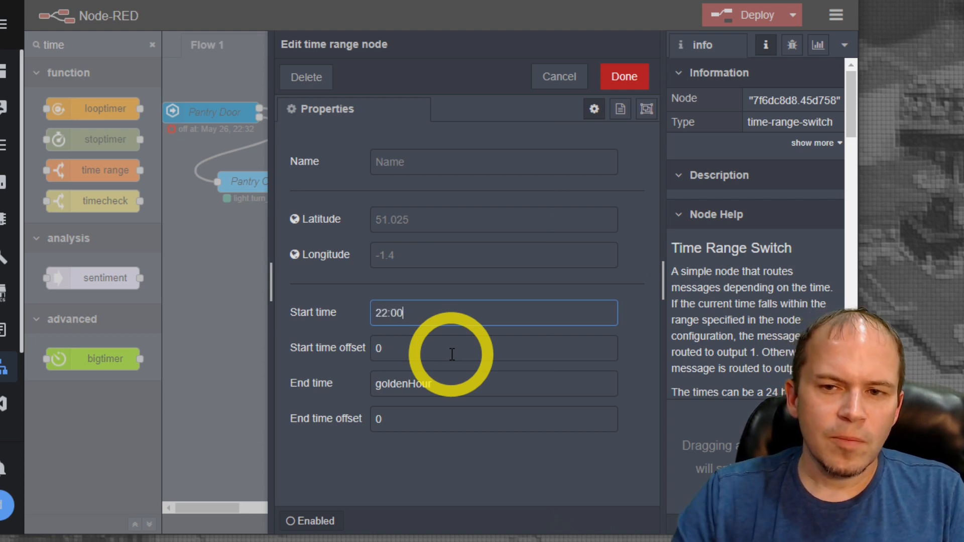
pyautogui.click(409, 417)
pyautogui.moveTo(477, 385); pyautogui.dragTo(344, 388)
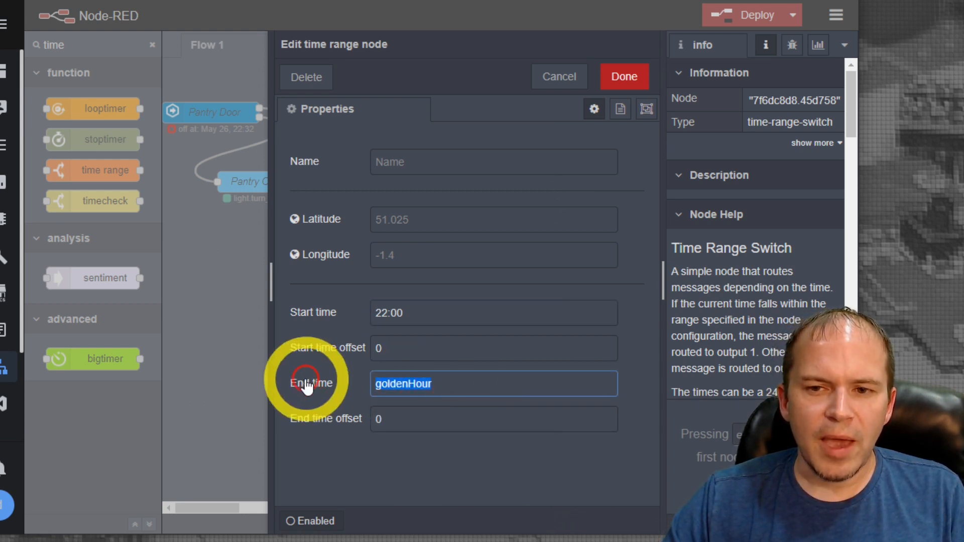
pyautogui.write('9:00')
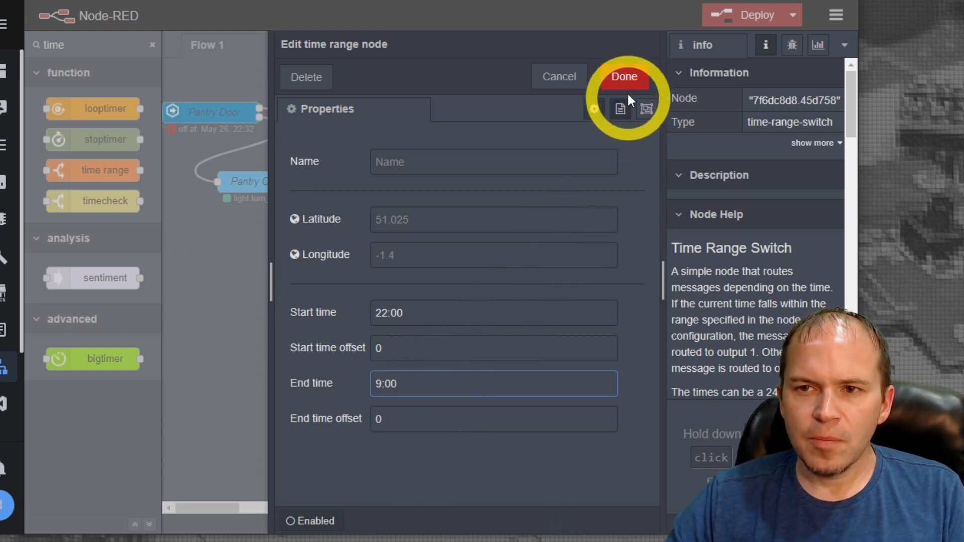
pyautogui.click(626, 77)
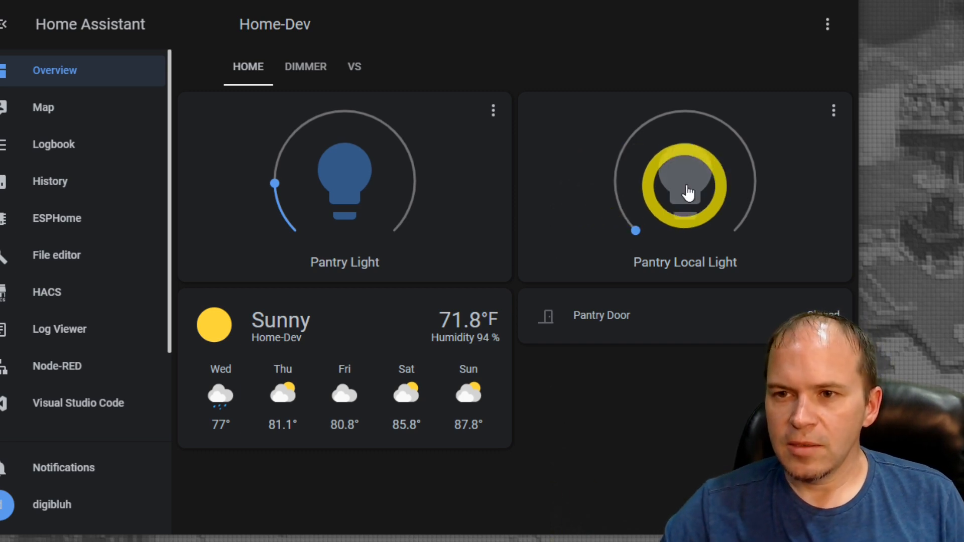
# Find the Pantry Local Light entity in Home Assistant's Developer Tools states by searching for "pantry_loc", and turn it on
pyautogui.scroll(-2, 93, 404)
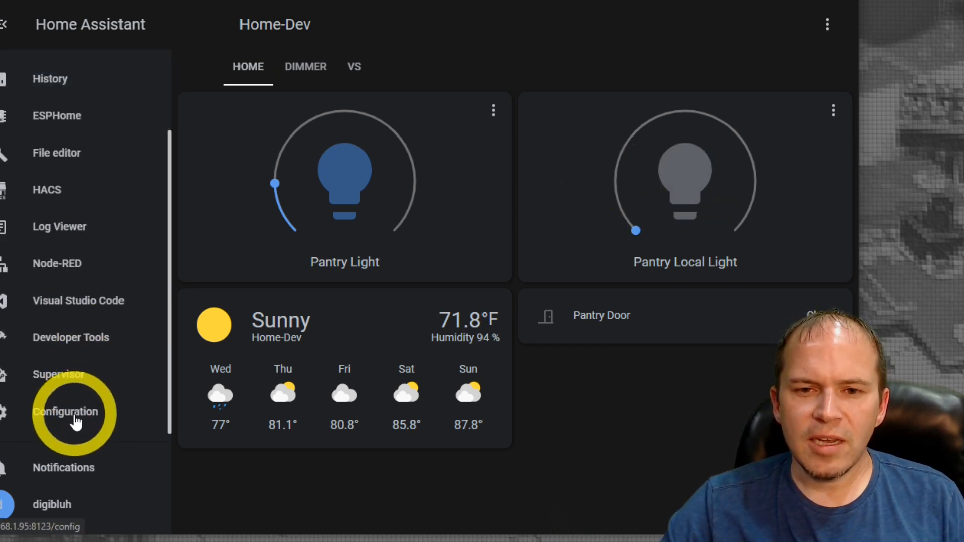
pyautogui.click(75, 345)
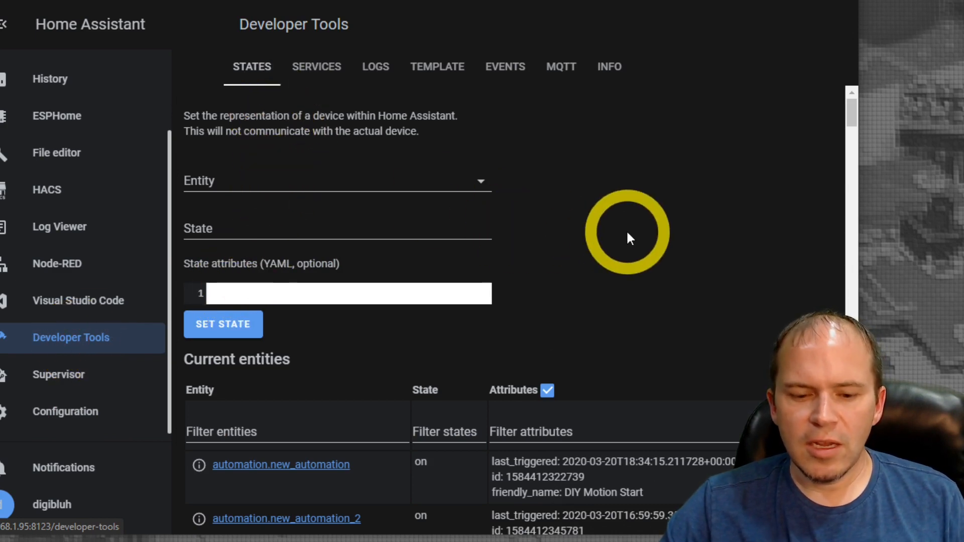
pyautogui.hotkey('ctrl', 'f')
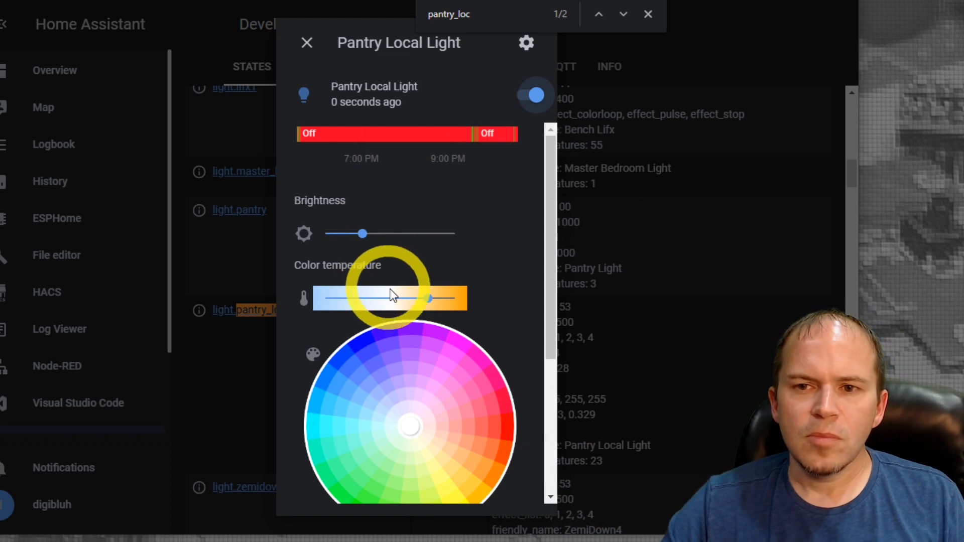
# Set Pantry Local Light's color temperature to 500 and brightness to 48, and check both attributes in the states list
pyautogui.click(430, 300)
pyautogui.moveTo(430, 300); pyautogui.dragTo(462, 299)
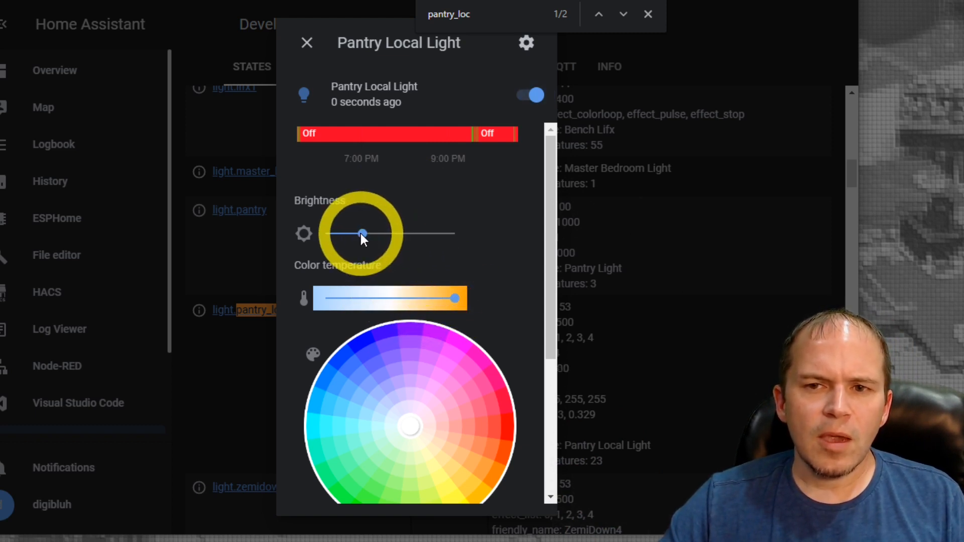
pyautogui.moveTo(361, 233); pyautogui.dragTo(349, 232)
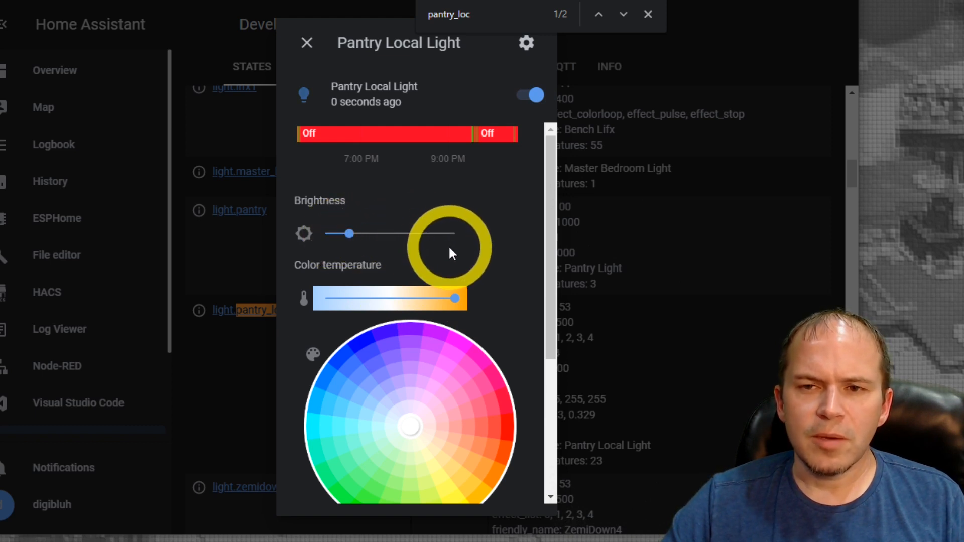
pyautogui.scroll(-3, 447, 252)
pyautogui.scroll(-2, 448, 255)
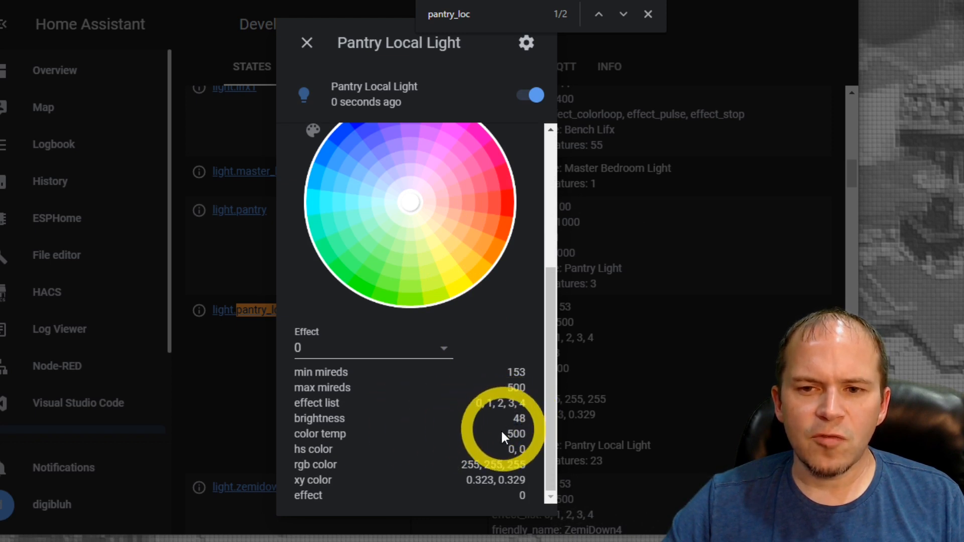
pyautogui.click(307, 44)
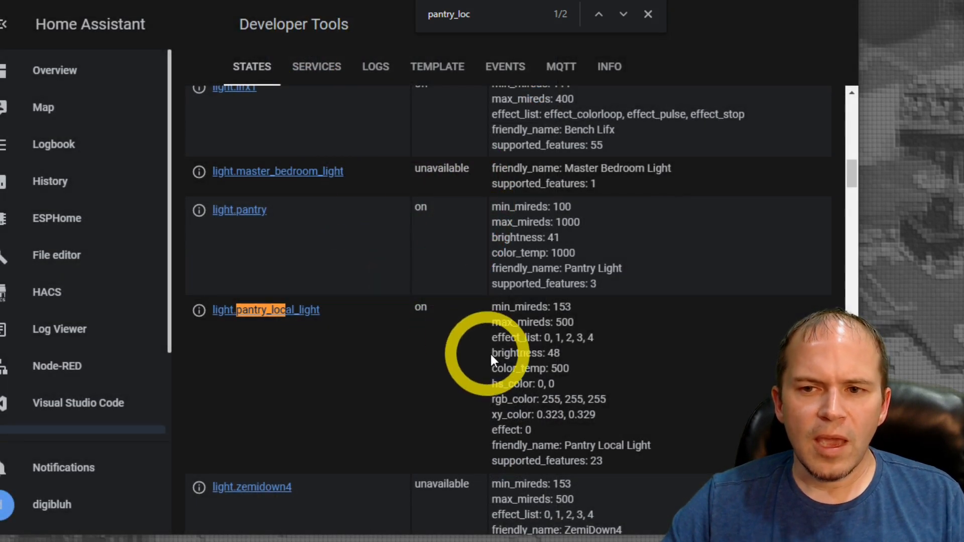
pyautogui.moveTo(569, 353); pyautogui.dragTo(499, 353)
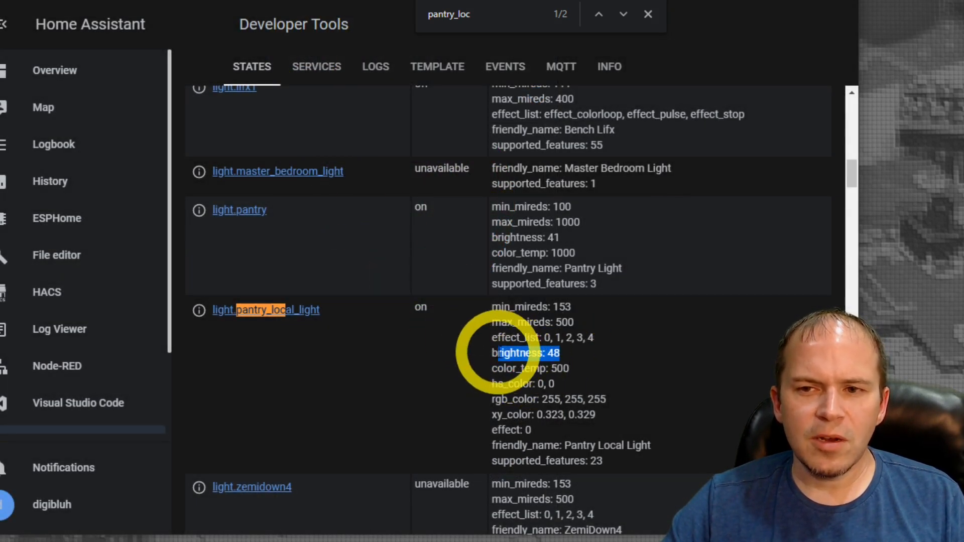
pyautogui.moveTo(570, 368); pyautogui.dragTo(497, 368)
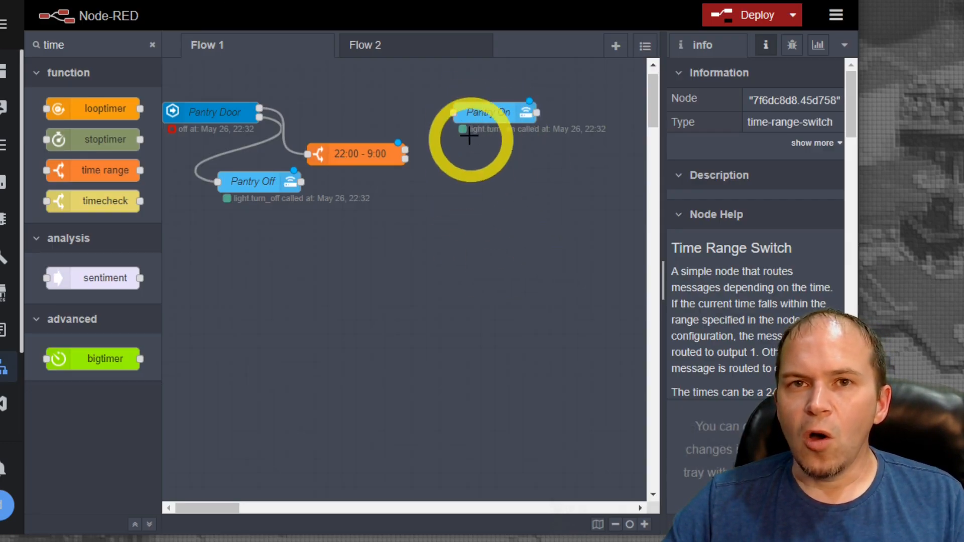
# Open the Pantry On node's data in the visual JSON editor and add an item to the object
pyautogui.doubleClick(483, 112)
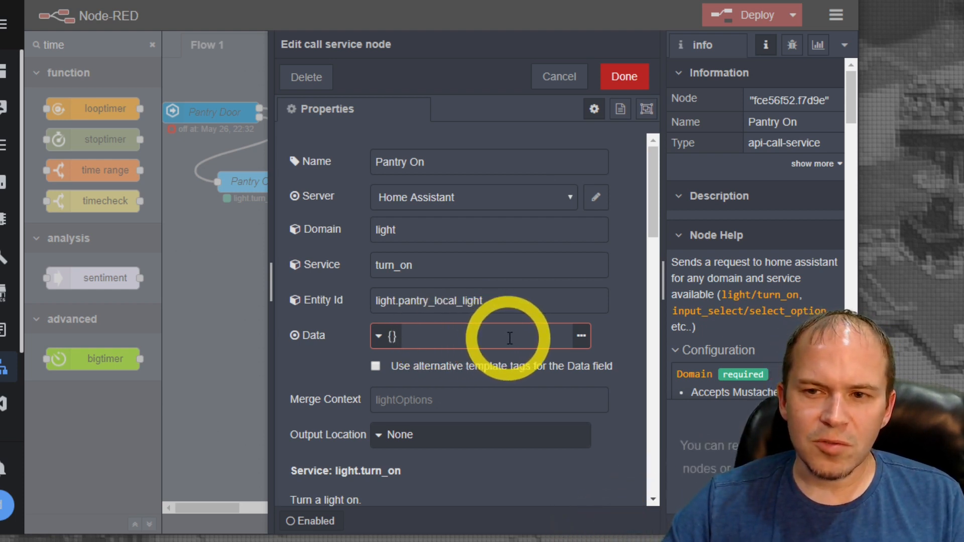
pyautogui.click(581, 338)
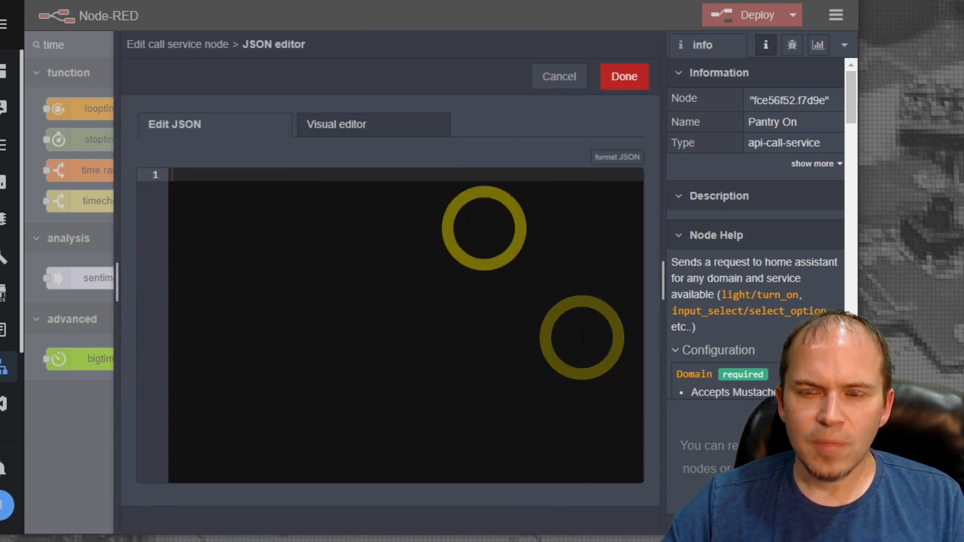
pyautogui.click(361, 132)
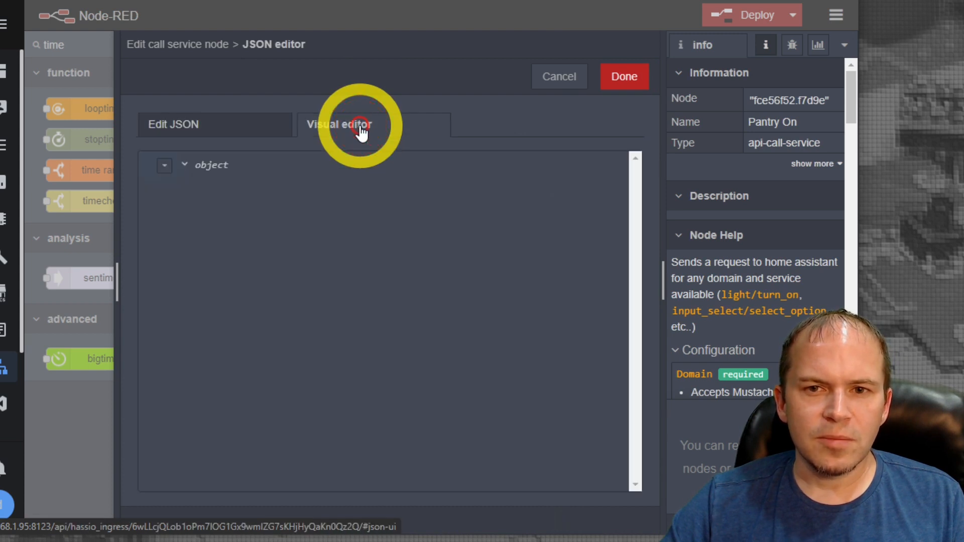
pyautogui.click(165, 176)
pyautogui.click(210, 184)
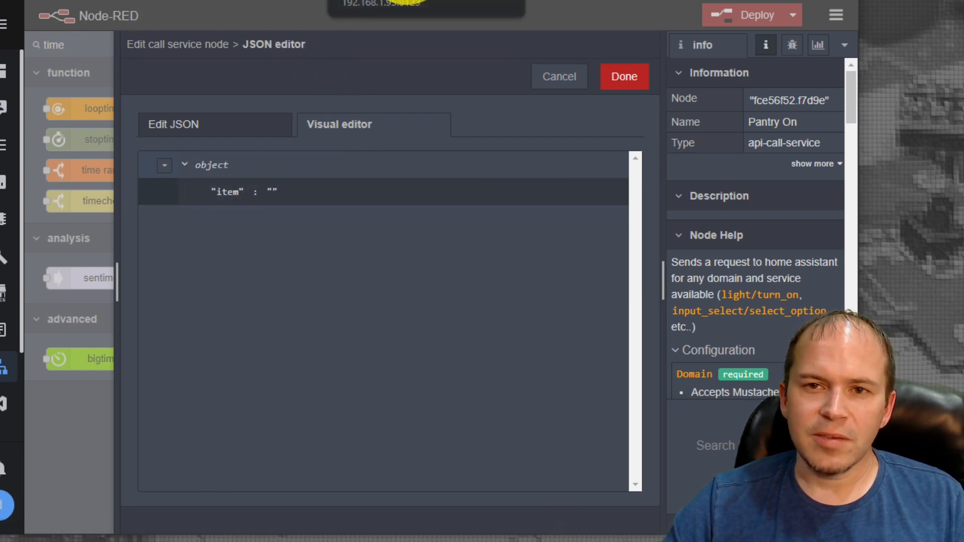
# Copy the brightness attribute name from Pantry Local Light's state and use it as the new item's key, with value 48
pyautogui.click(409, 1)
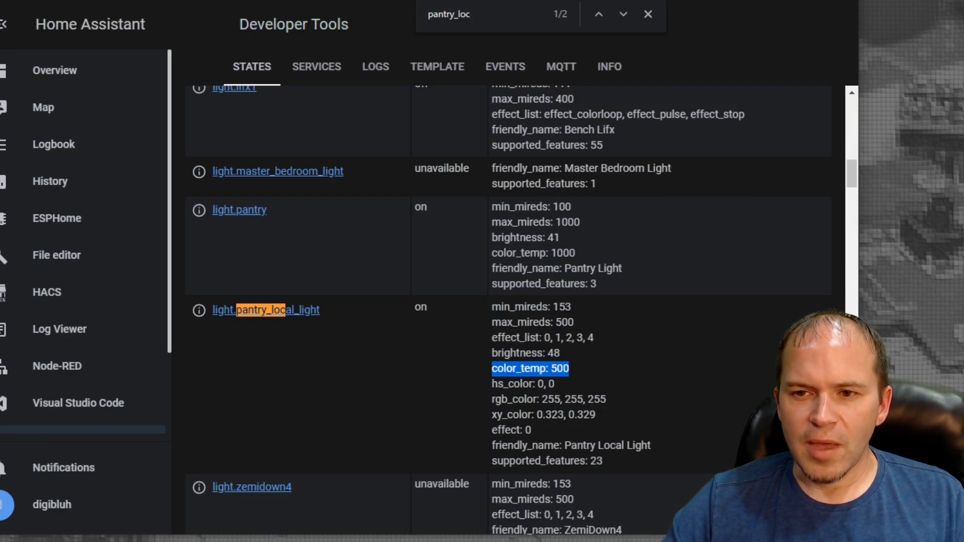
pyautogui.doubleClick(518, 353)
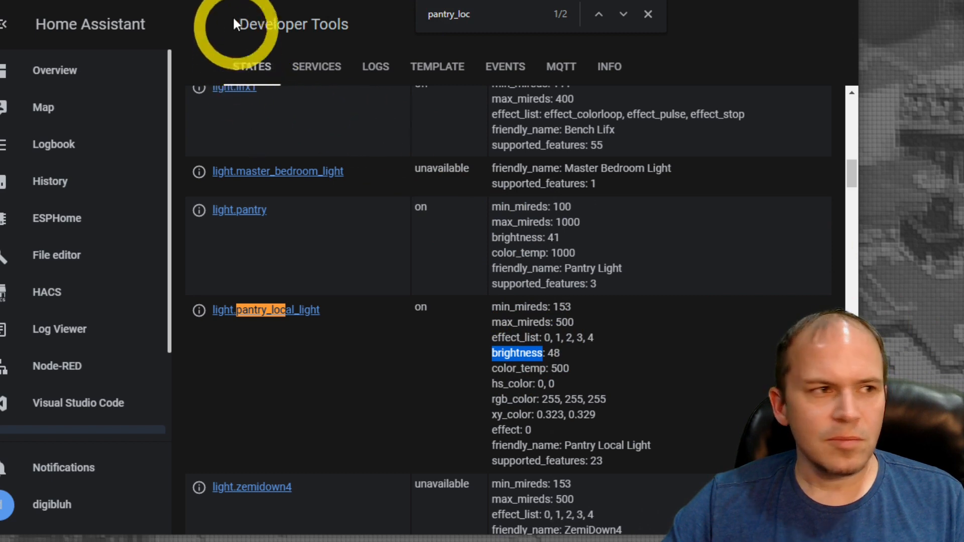
pyautogui.click(229, 1)
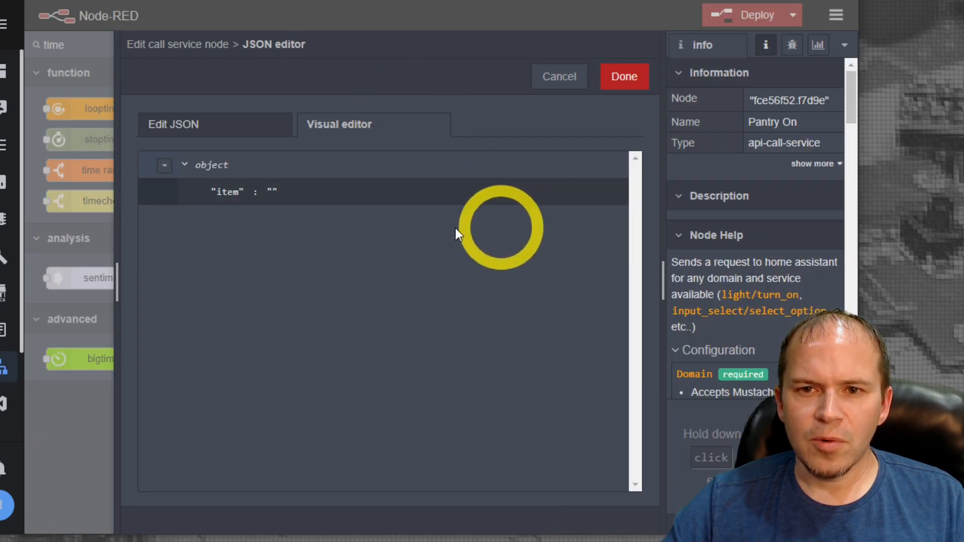
pyautogui.click(231, 191)
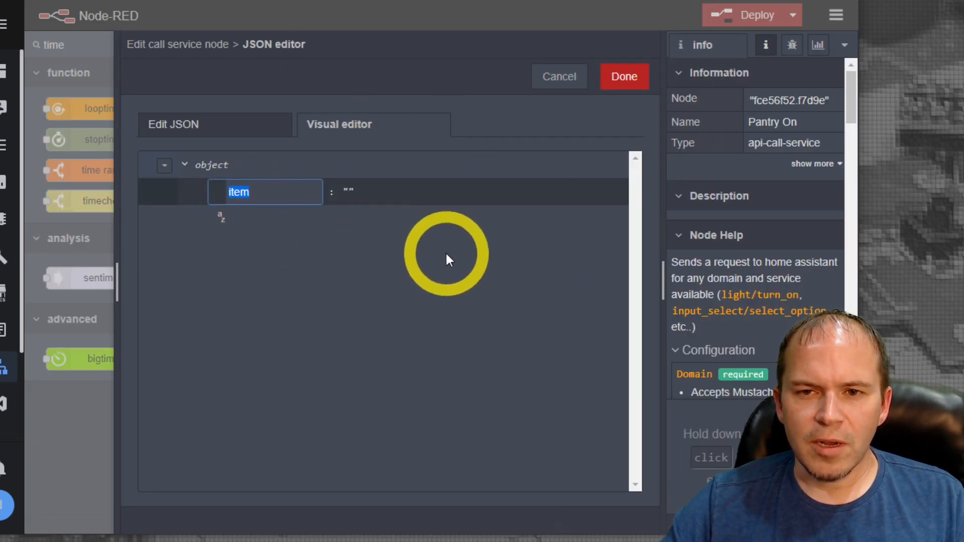
pyautogui.write('brightness')
pyautogui.click(361, 197)
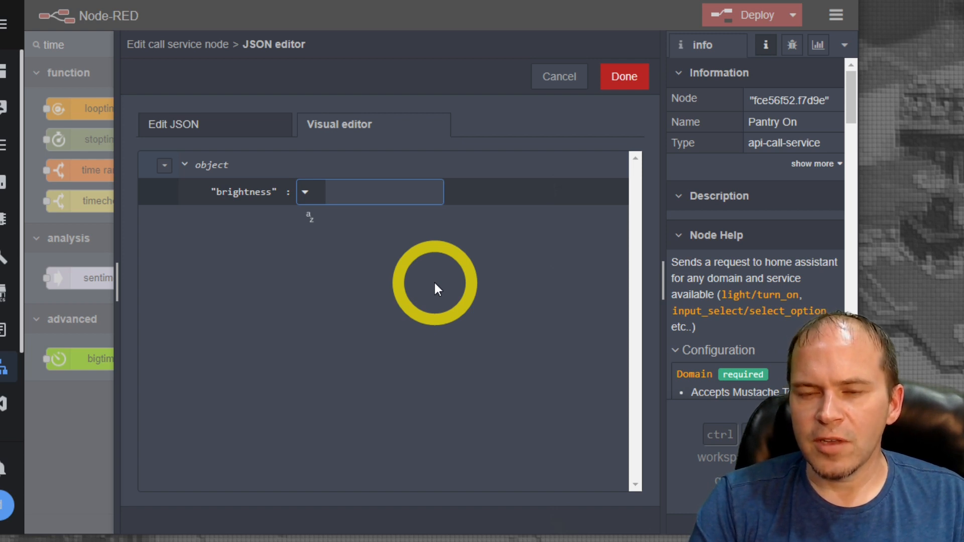
pyautogui.write('4')
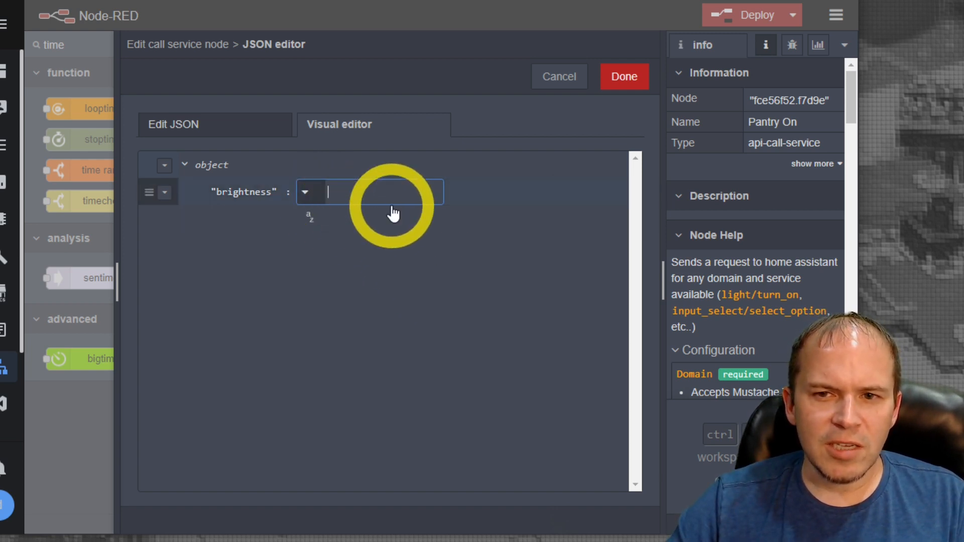
pyautogui.write('8')
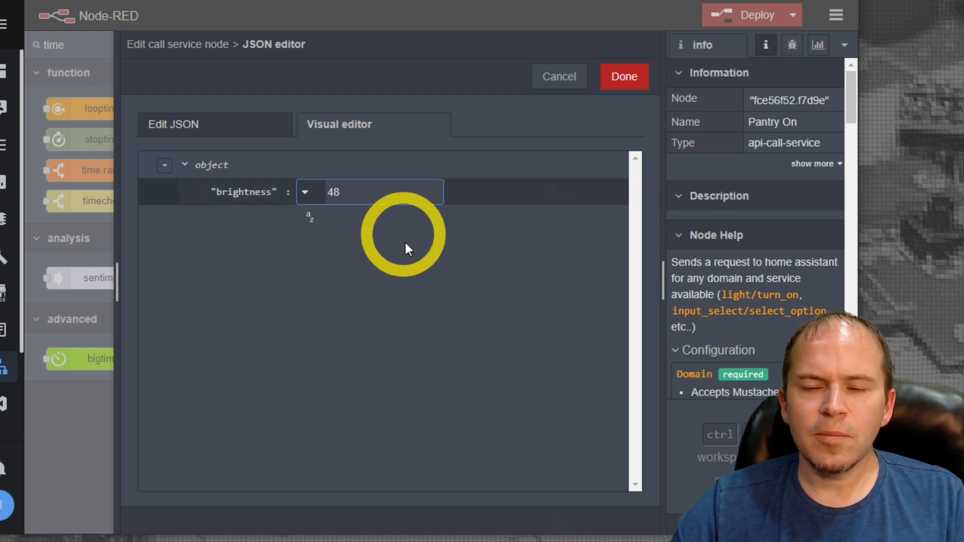
pyautogui.click(426, 285)
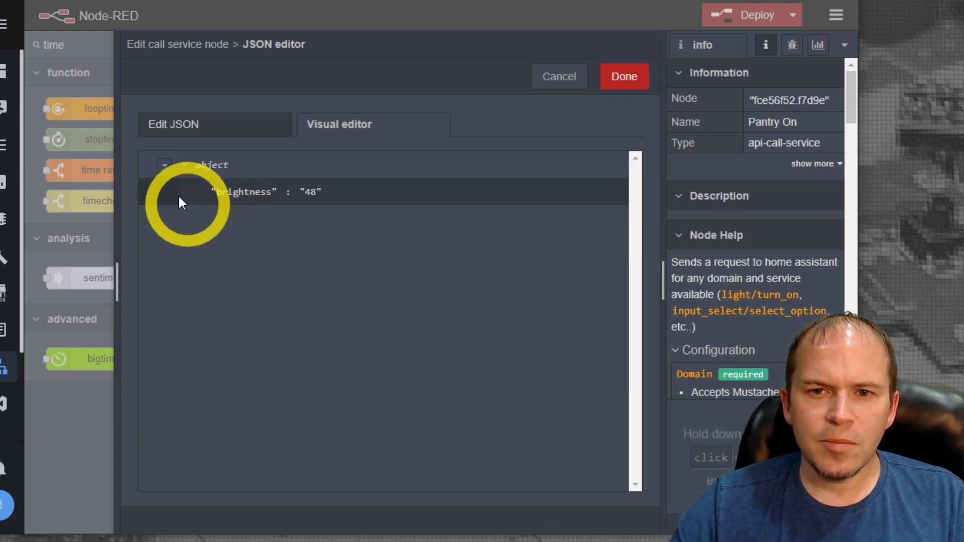
# Insert an item below brightness in the Pantry On data and key it with the color_temp attribute name copied from Pantry Local Light's state
pyautogui.click(165, 193)
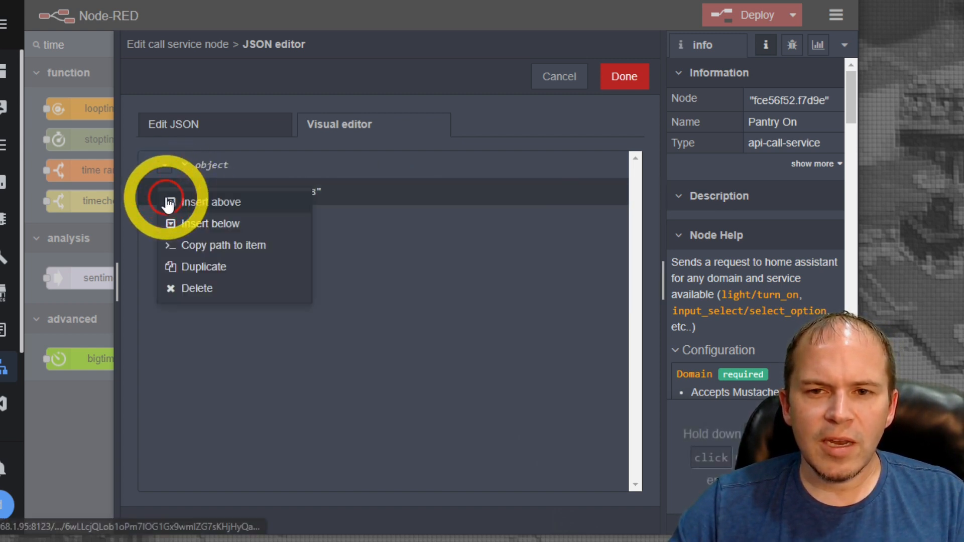
pyautogui.click(199, 227)
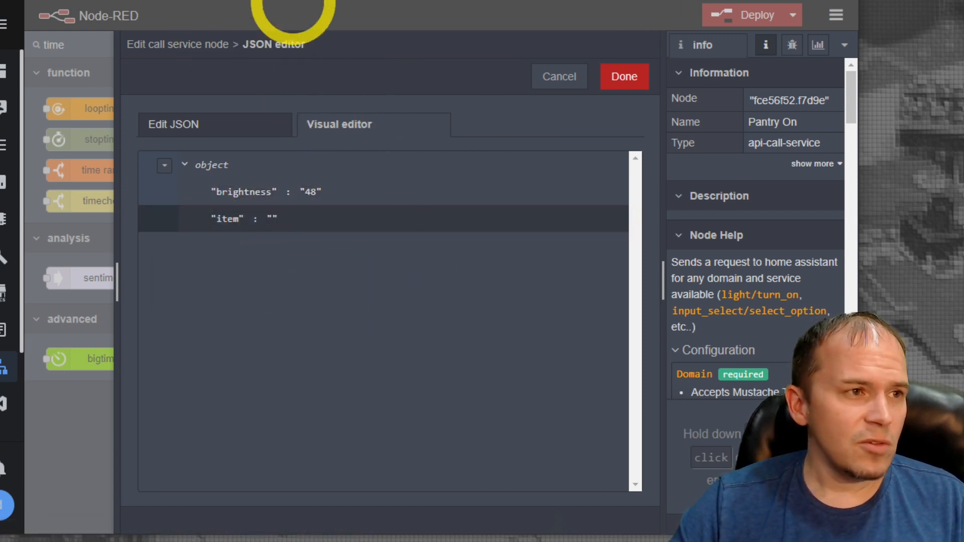
pyautogui.click(448, 0)
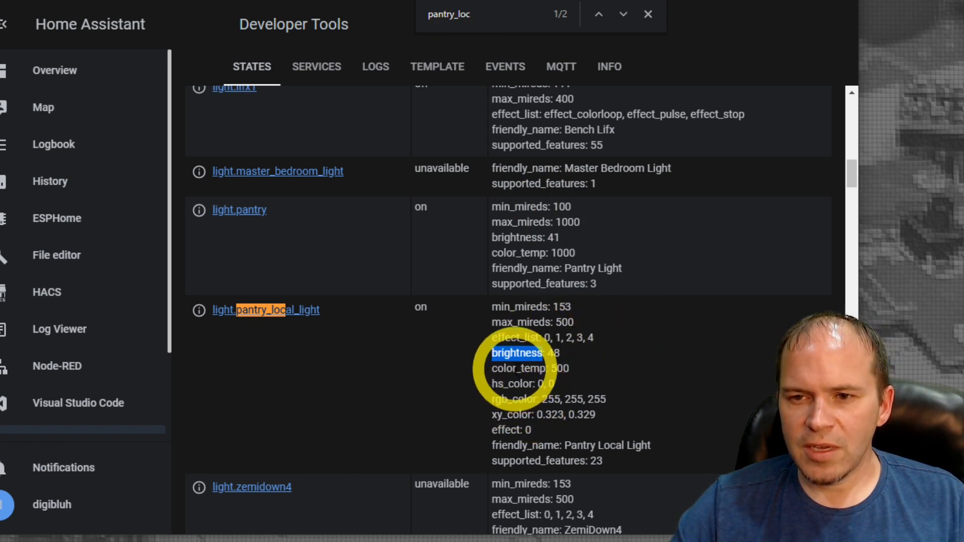
pyautogui.doubleClick(517, 369)
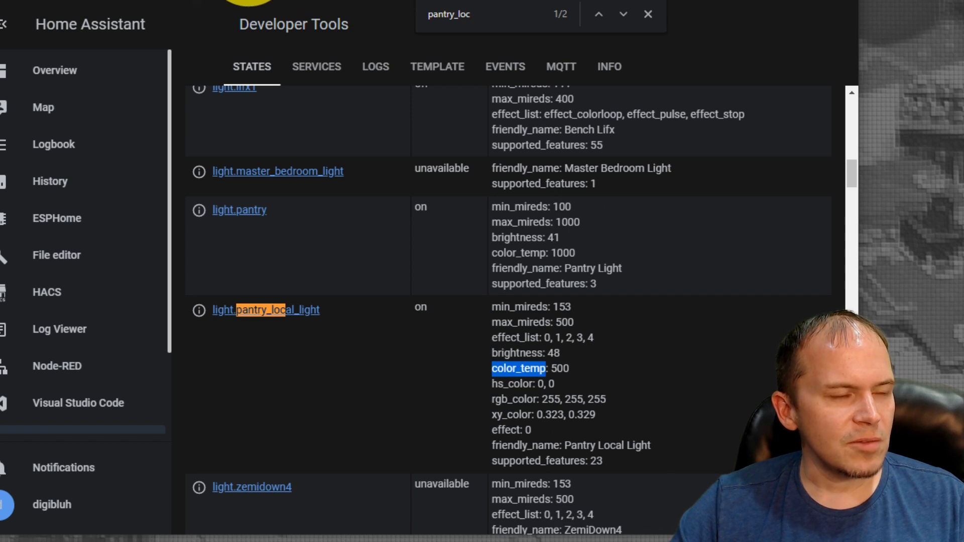
pyautogui.click(246, 3)
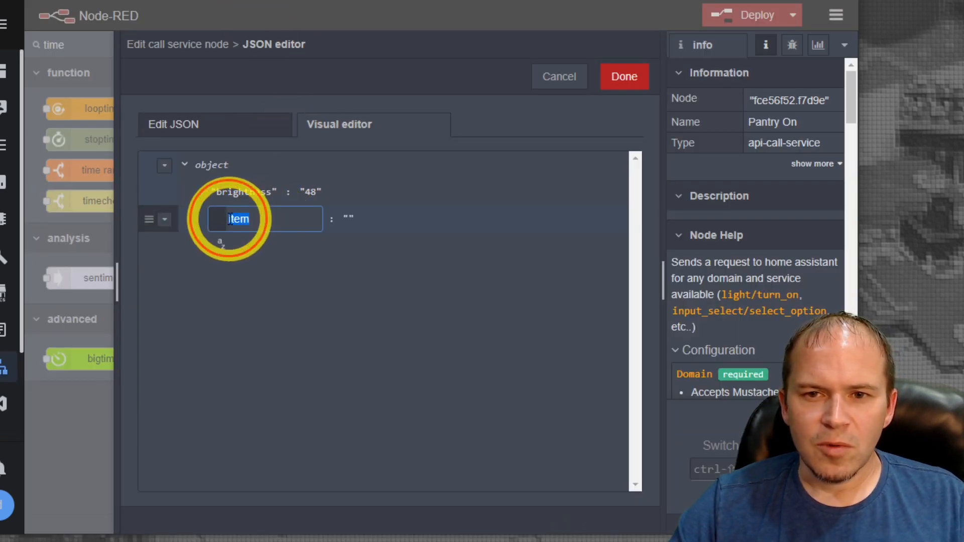
pyautogui.write('color_temp')
# Set the color_temp item's value to 500 and save the JSON data and the Pantry On node
pyautogui.click(342, 170)
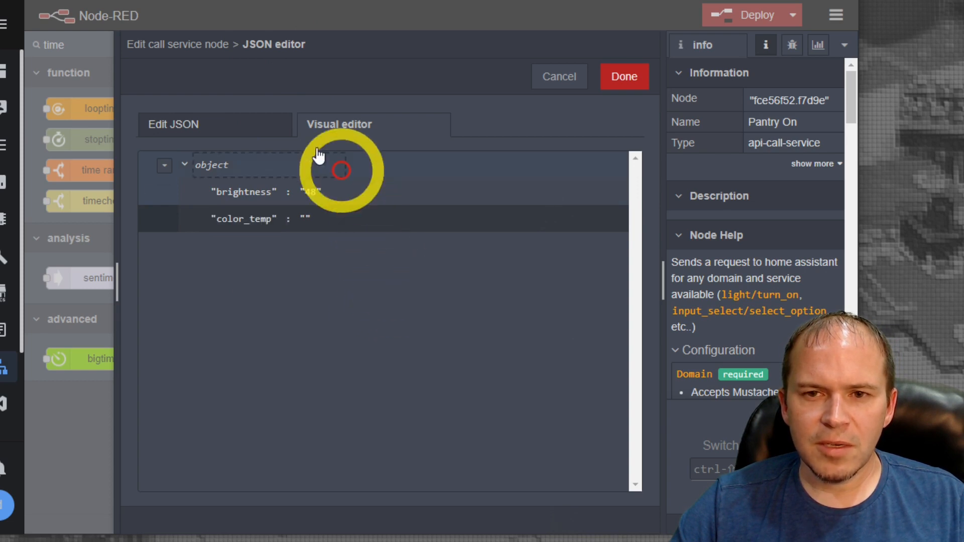
pyautogui.click(422, 233)
pyautogui.write('500')
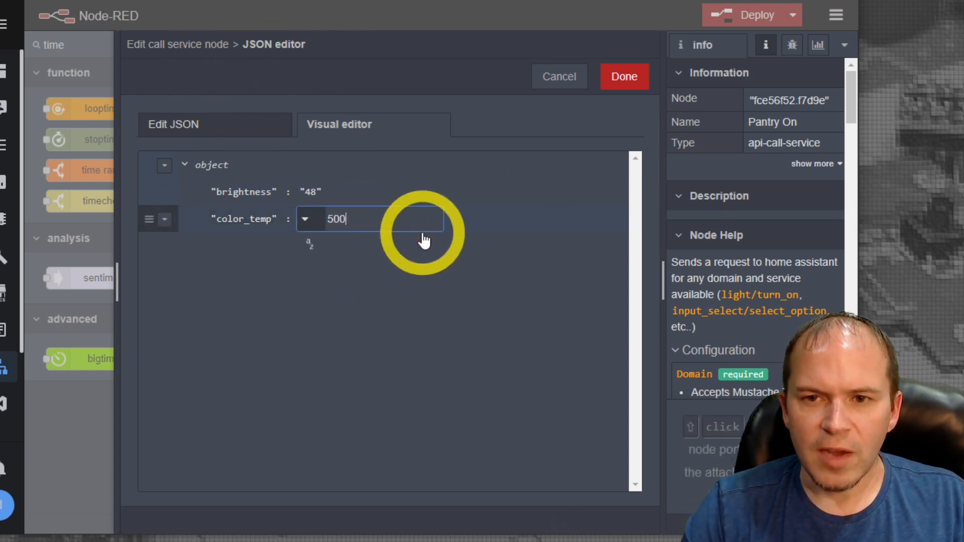
pyautogui.click(517, 216)
pyautogui.click(441, 306)
pyautogui.click(619, 79)
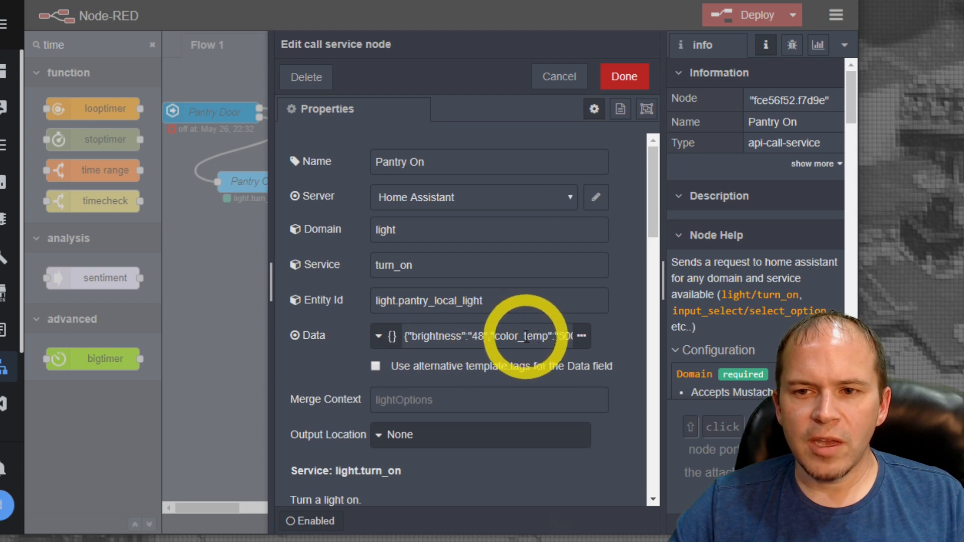
pyautogui.click(627, 77)
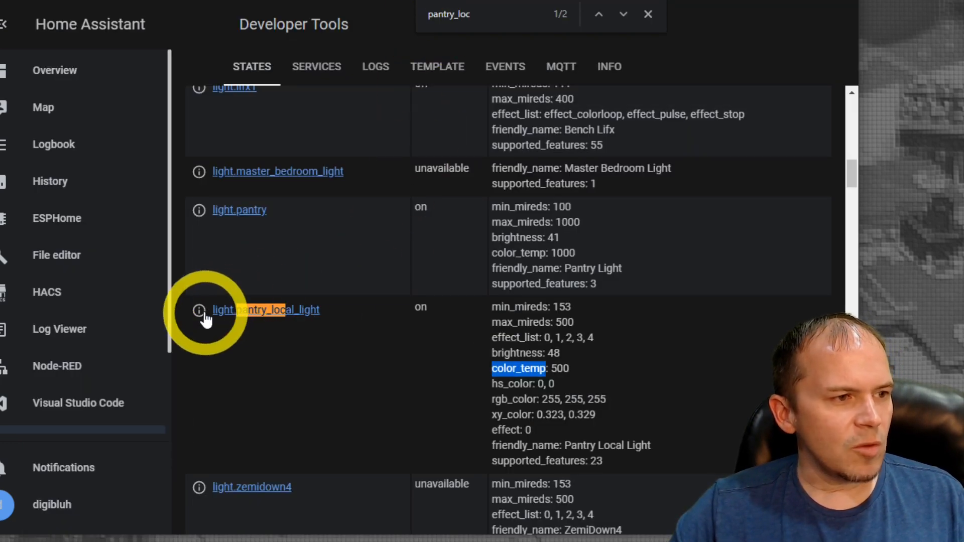
# In Home Assistant's Developer Tools, set Pantry Local Light to a cooler color temperature of 235 and brightness of 112
pyautogui.click(199, 312)
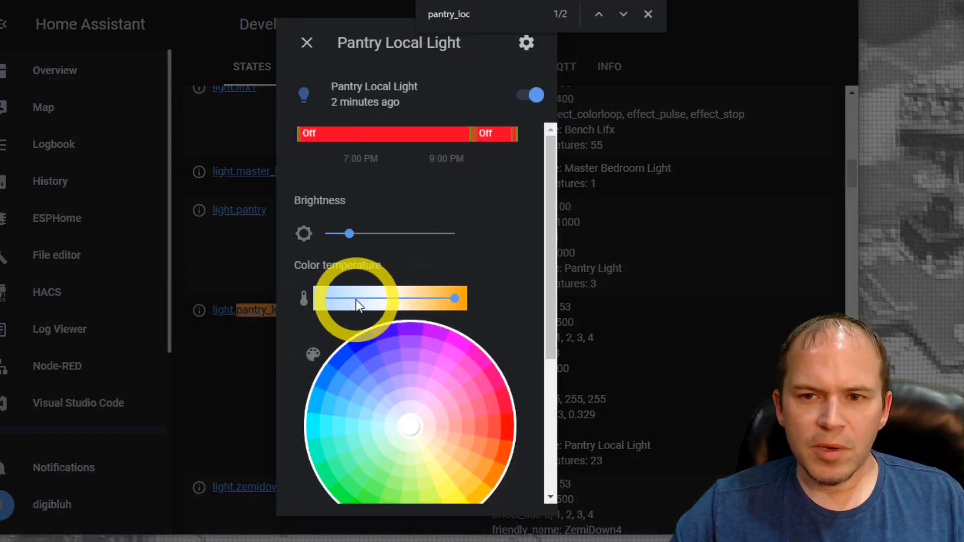
pyautogui.click(356, 300)
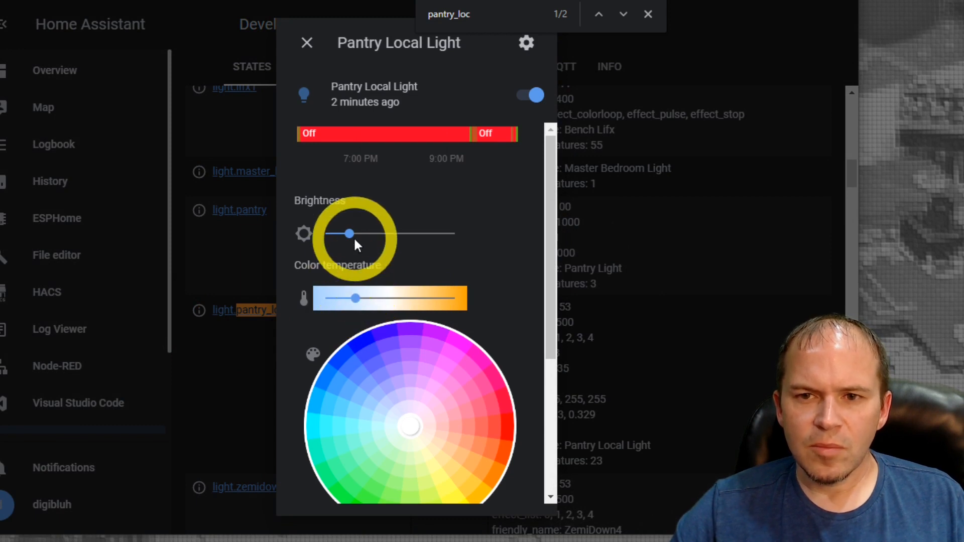
pyautogui.moveTo(354, 240); pyautogui.dragTo(381, 223)
pyautogui.scroll(-5, 473, 323)
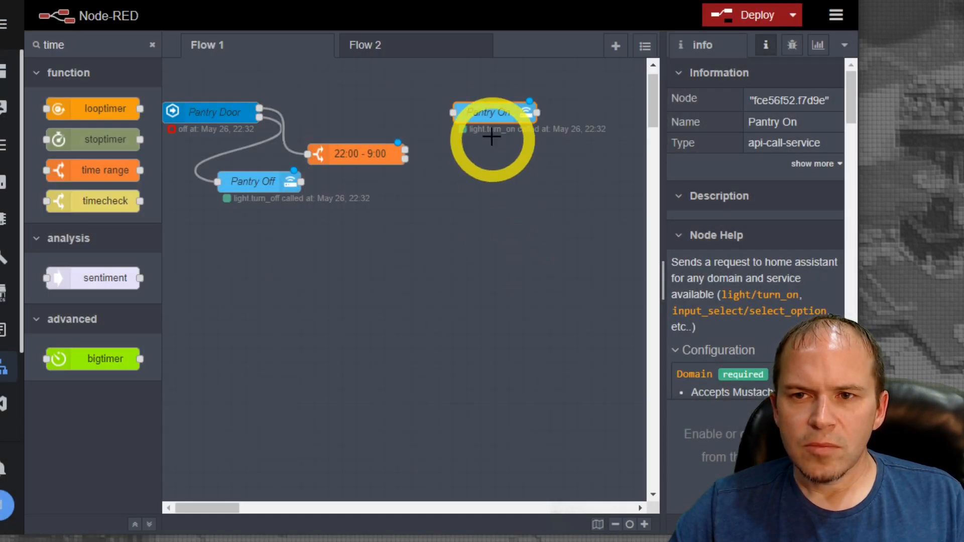
# Duplicate the Pantry On node in Node-RED and place the copy just below the original
pyautogui.click(490, 112)
pyautogui.hotkey('ctrl', 'c')
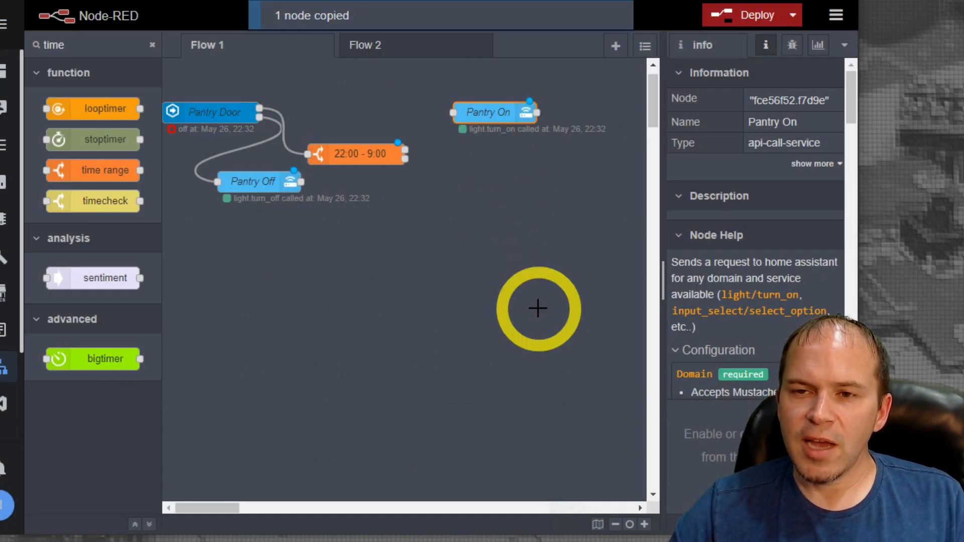
pyautogui.hotkey('ctrl', 'v')
pyautogui.click(502, 181)
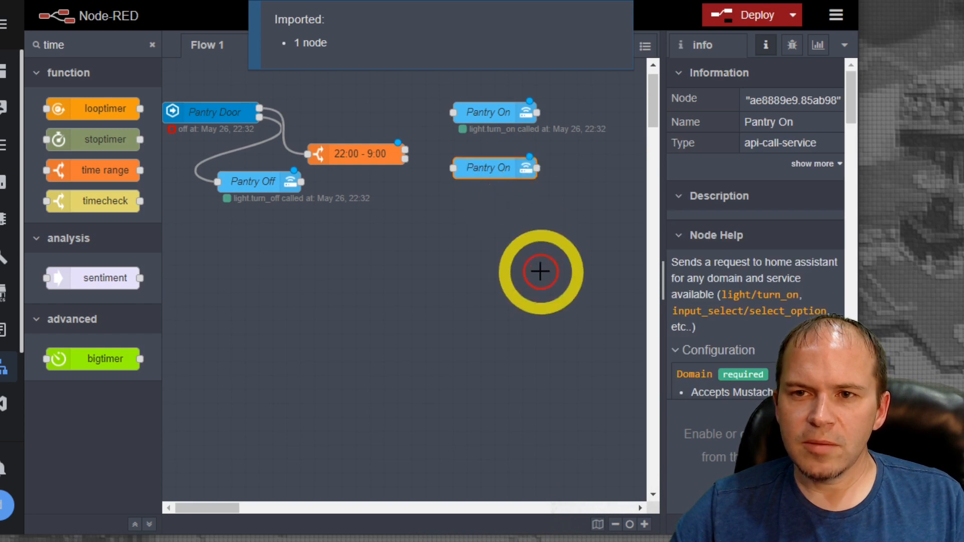
# Rename the original Pantry On node to Pantry On WW and save it
pyautogui.doubleClick(487, 106)
pyautogui.click(500, 156)
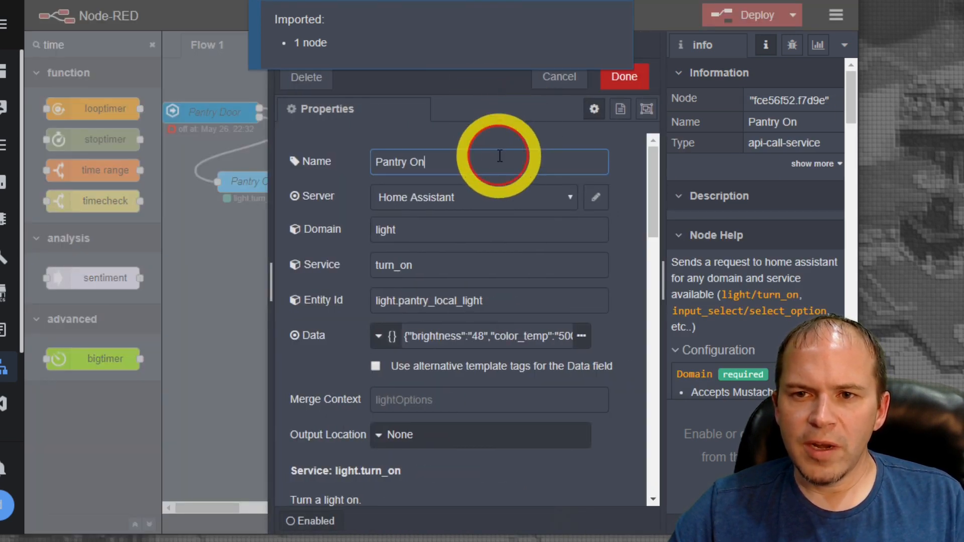
pyautogui.write('WW')
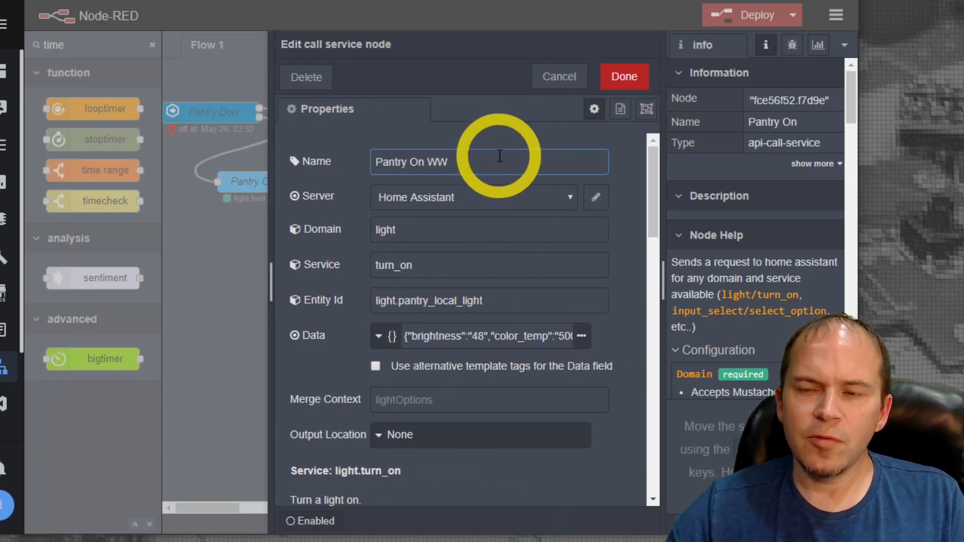
pyautogui.click(624, 78)
# Rename the copied node to Pantry On CW, set its data to brightness 112 and color_temp 235, and save it
pyautogui.click(493, 171)
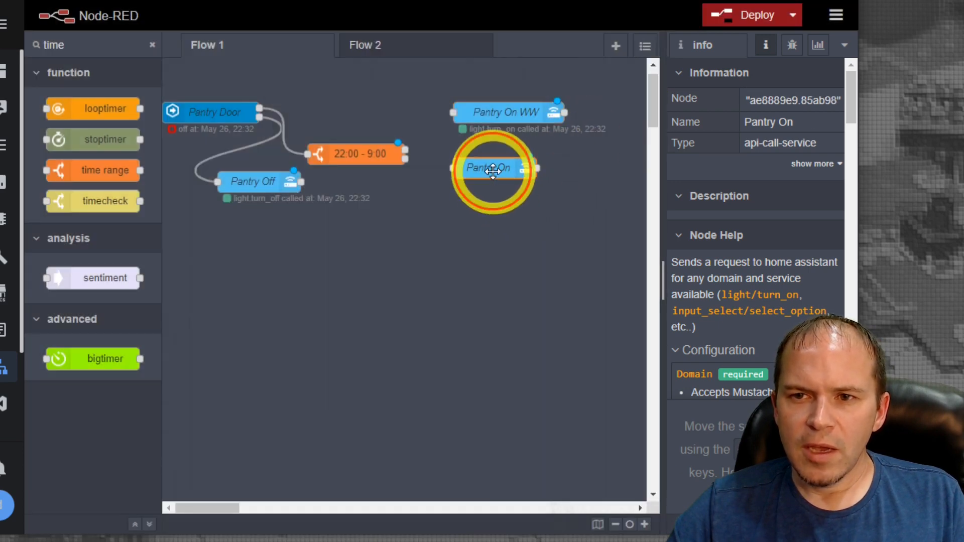
pyautogui.doubleClick(493, 171)
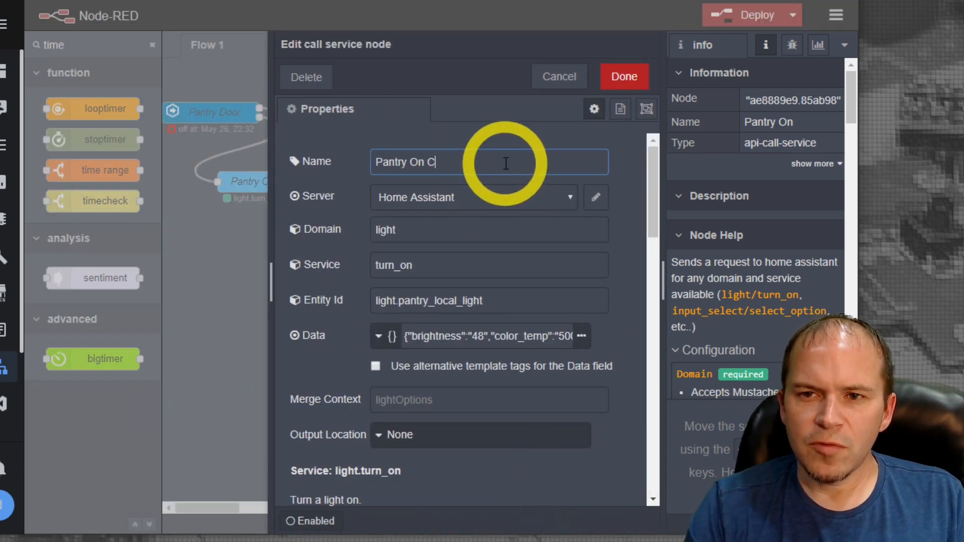
pyautogui.click(478, 335)
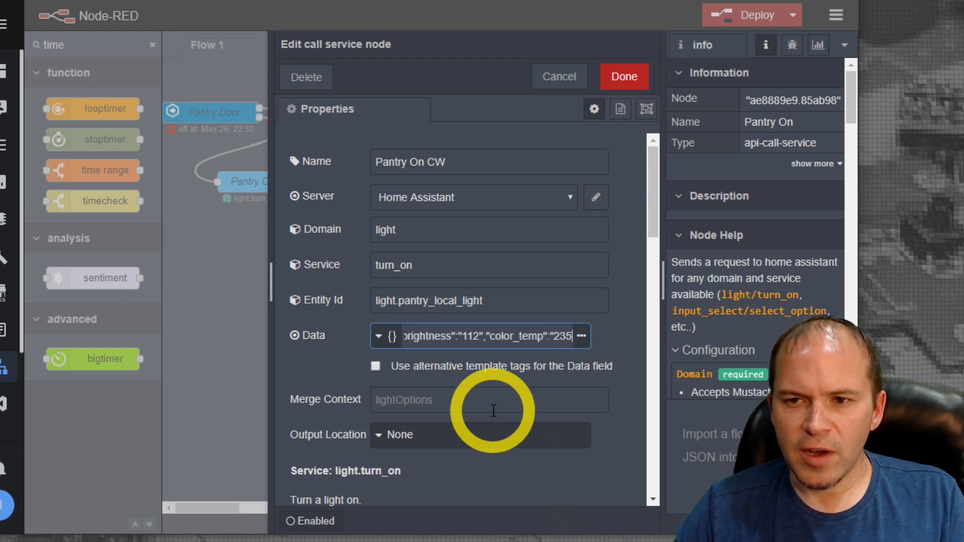
pyautogui.click(622, 78)
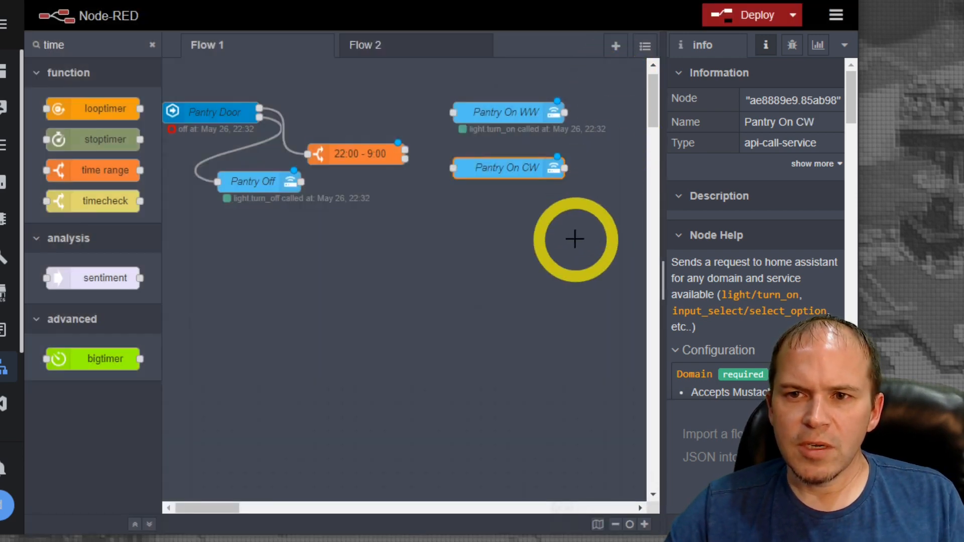
# Add two inject nodes to the flow, wiring one to Pantry On WW and the other to Pantry On CW
pyautogui.click(37, 76)
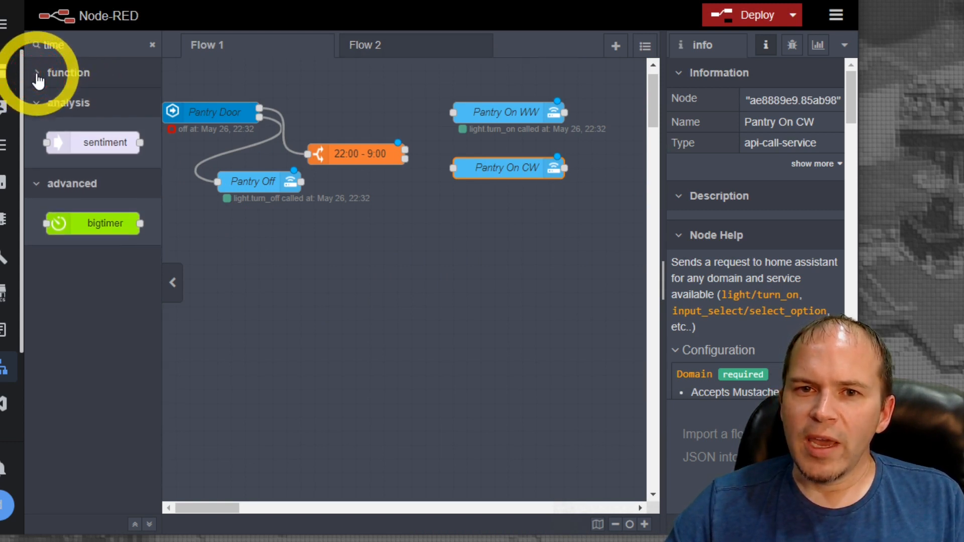
pyautogui.click(40, 75)
pyautogui.doubleClick(100, 43)
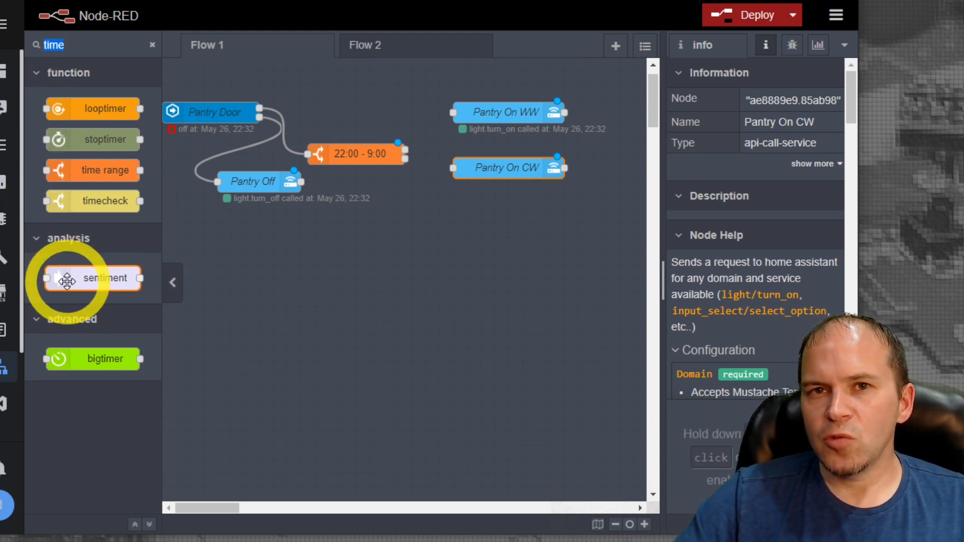
pyautogui.moveTo(66, 281)
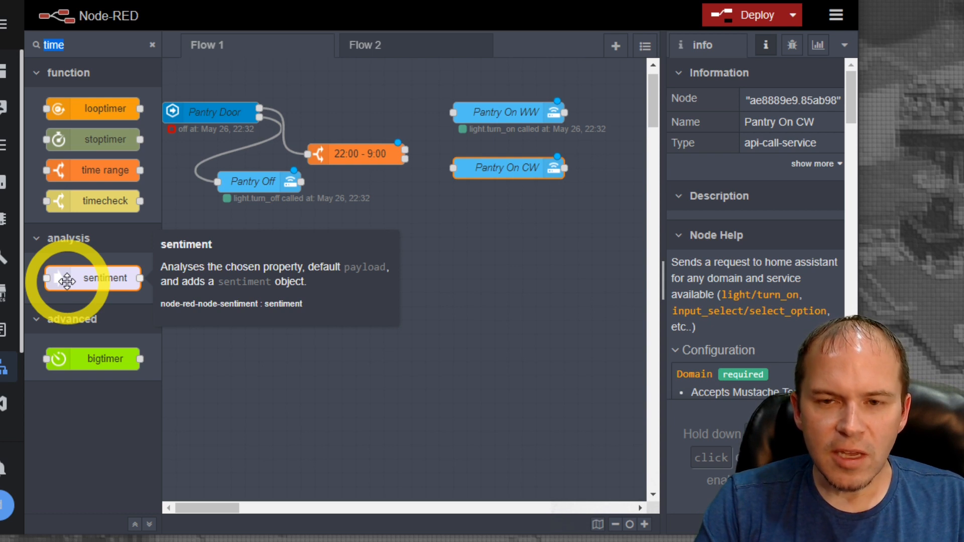
pyautogui.write('inje')
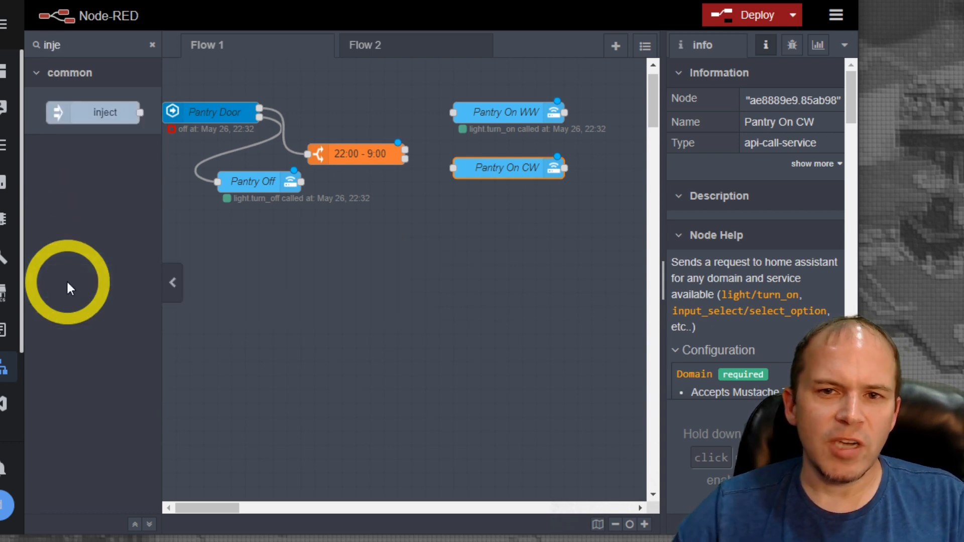
pyautogui.moveTo(276, 290); pyautogui.dragTo(273, 287)
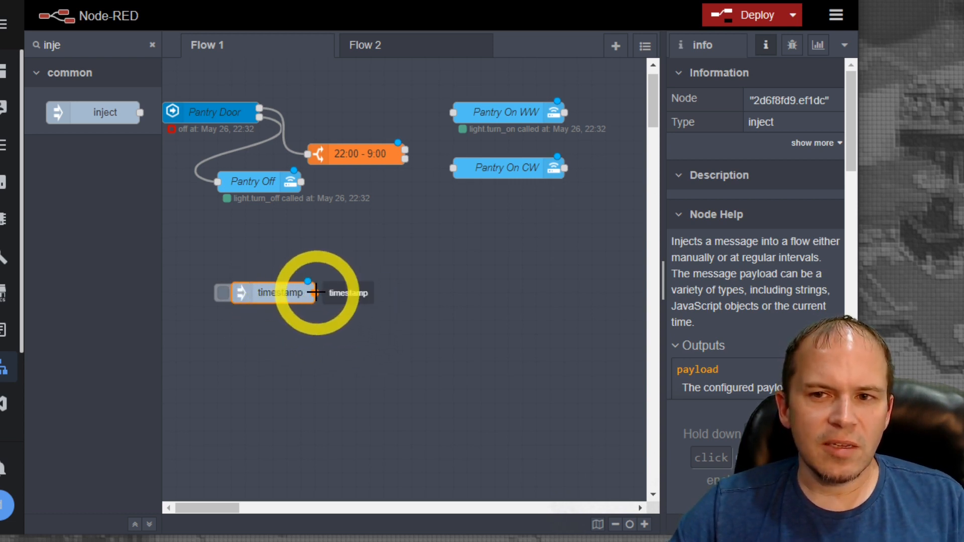
pyautogui.moveTo(315, 292); pyautogui.dragTo(453, 112)
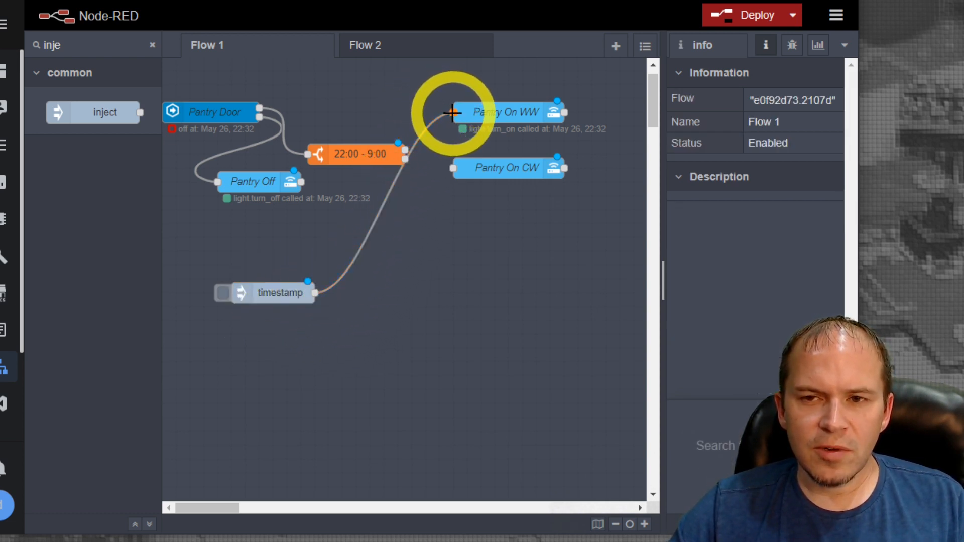
pyautogui.moveTo(97, 114); pyautogui.dragTo(453, 168)
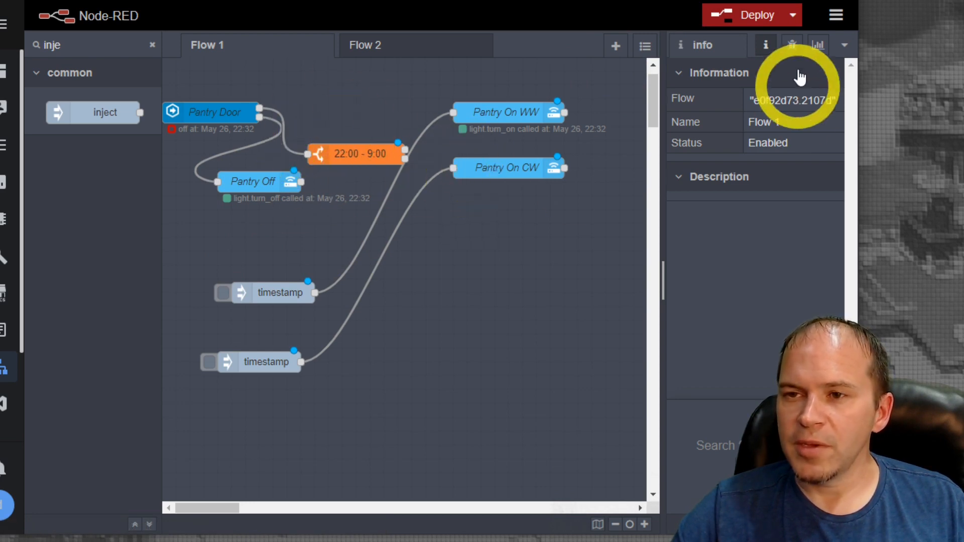
# Deploy the flow and trigger both inject nodes alternately to test the warm and cool light settings
pyautogui.click(756, 16)
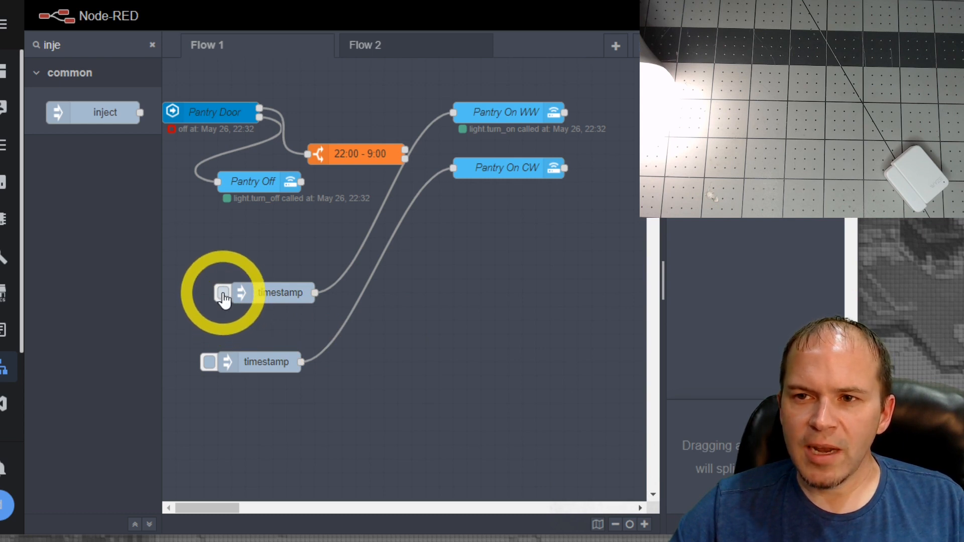
pyautogui.click(222, 293)
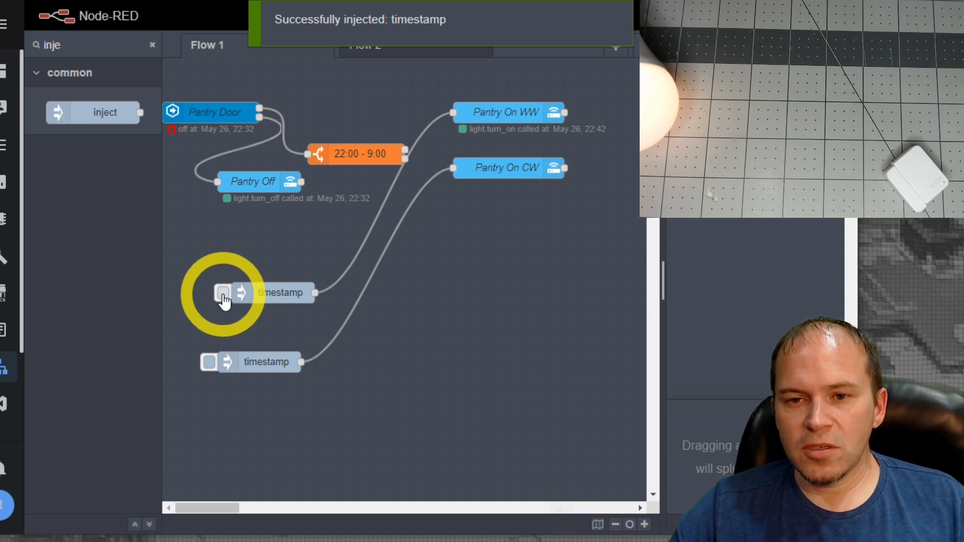
pyautogui.click(209, 362)
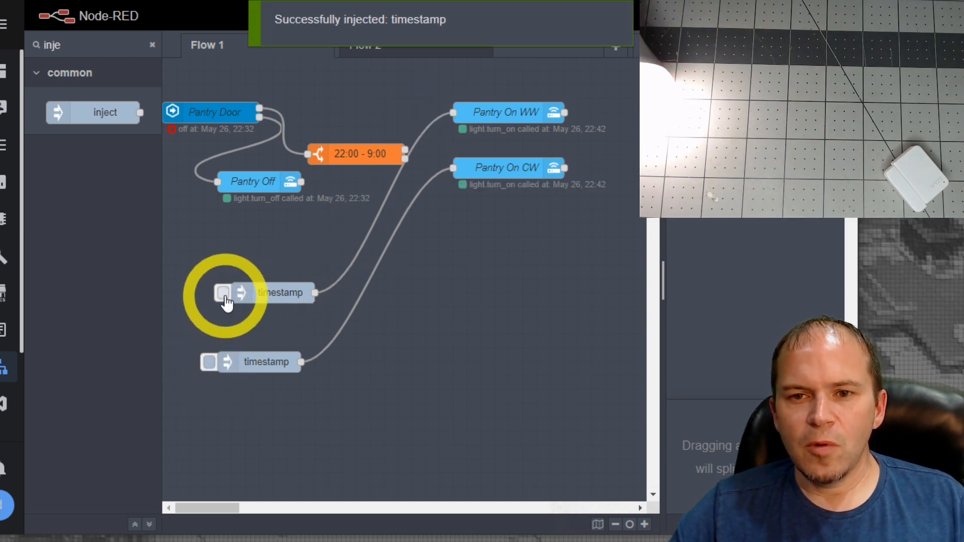
pyautogui.click(207, 366)
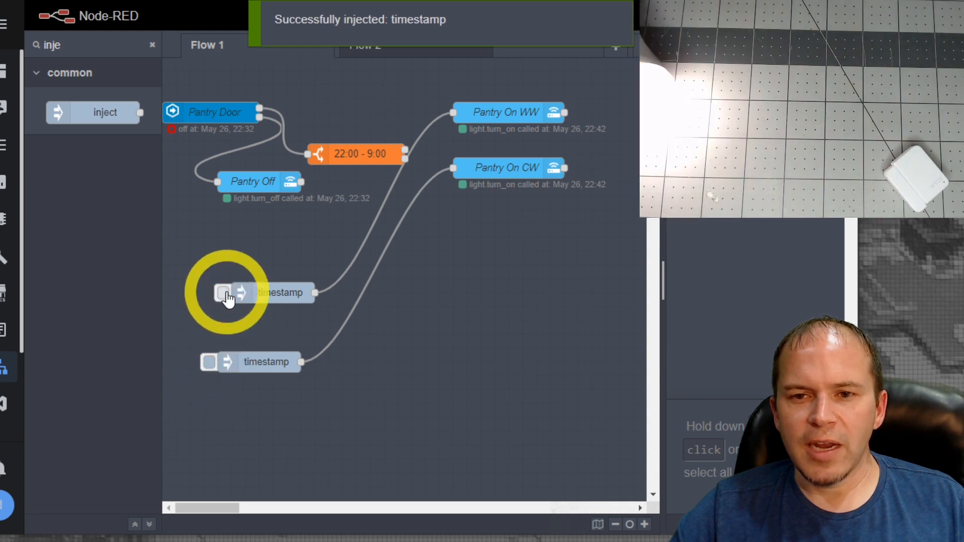
pyautogui.click(226, 296)
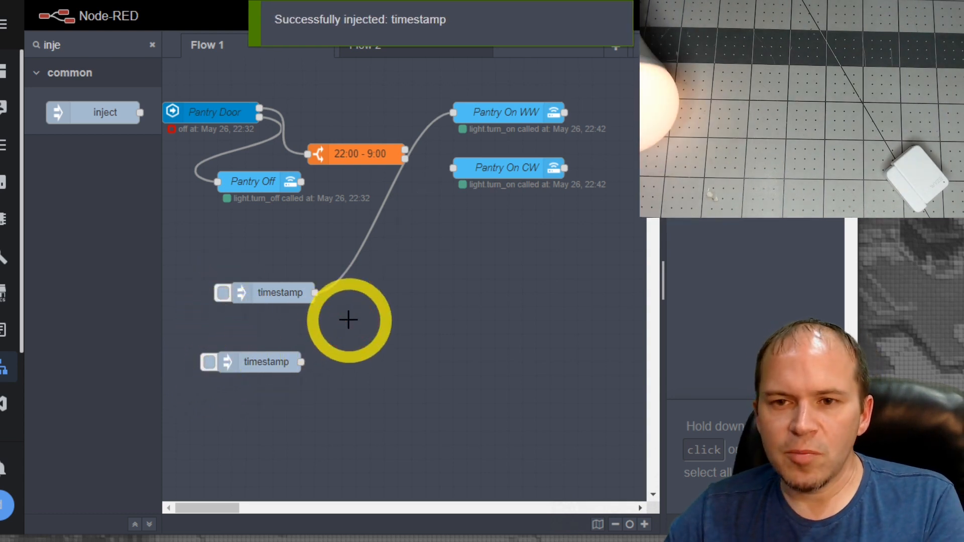
# Delete both test inject nodes and their wires from the flow
pyautogui.click(354, 260)
pyautogui.press('Delete')
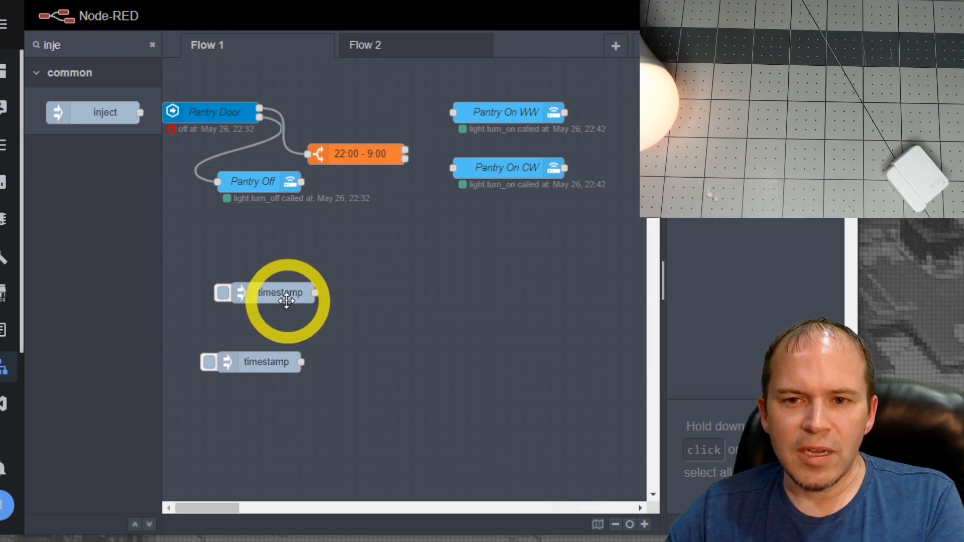
pyautogui.press('Delete')
pyautogui.click(263, 359)
pyautogui.press('Delete')
pyautogui.click(463, 269)
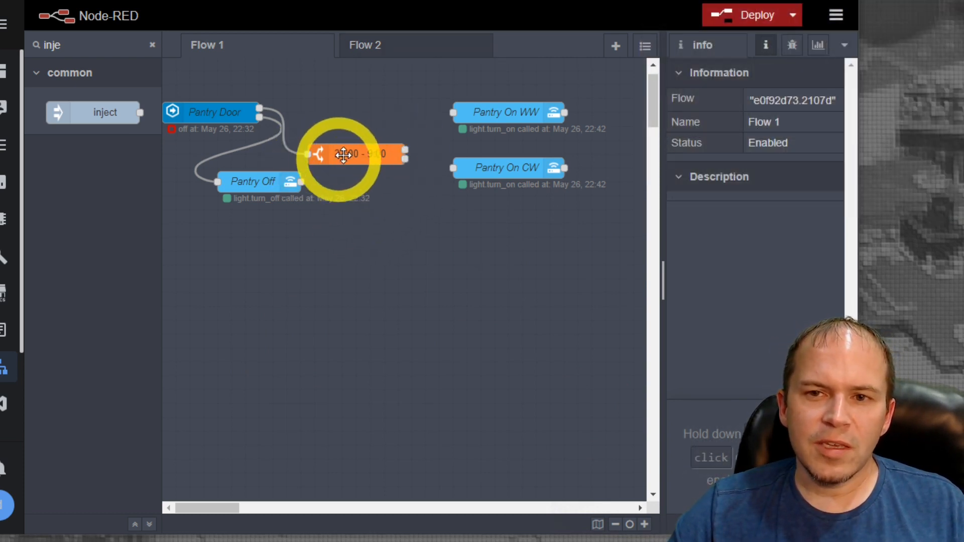
# Wire the 22:00 - 9:00 node's first output to Pantry On WW and its second to Pantry On CW, and deploy the flow
pyautogui.moveTo(405, 148); pyautogui.dragTo(454, 112)
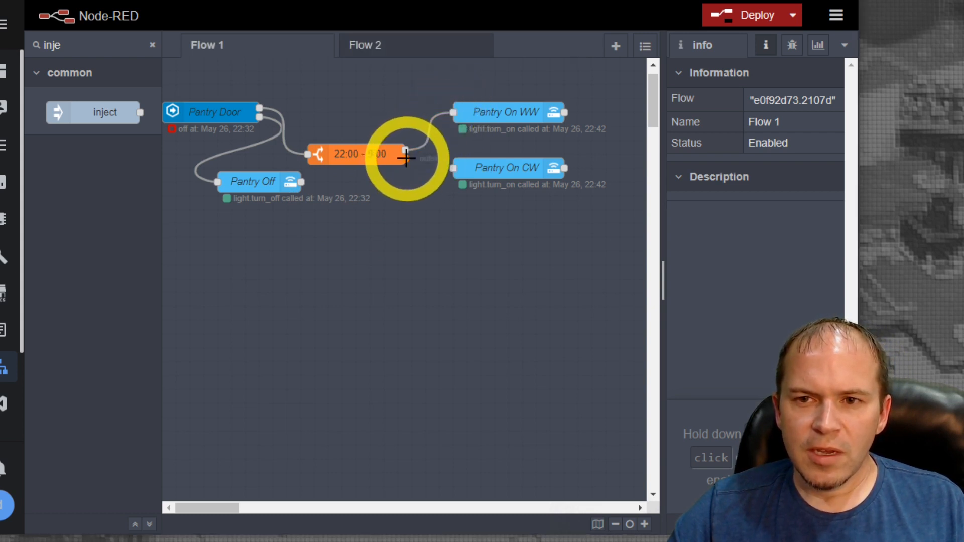
pyautogui.moveTo(406, 158); pyautogui.dragTo(454, 169)
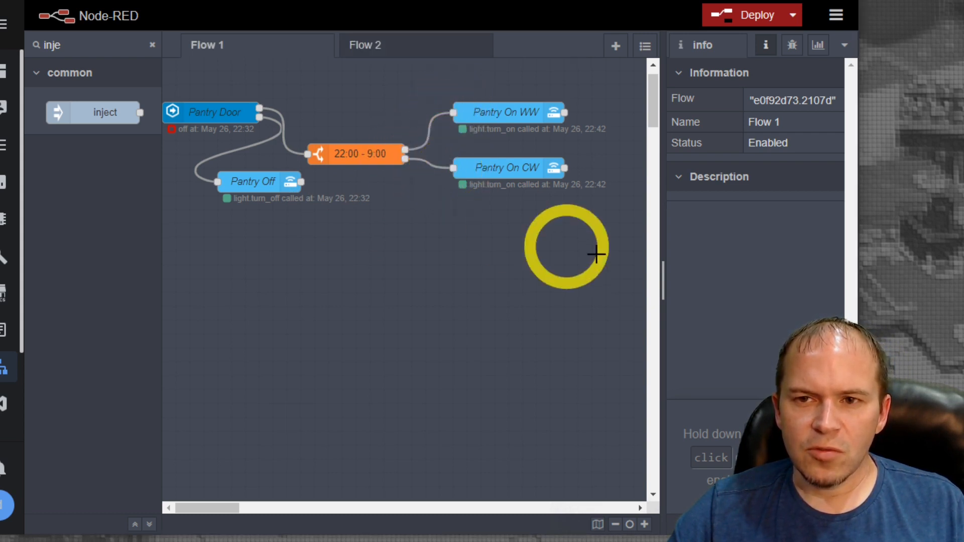
pyautogui.click(748, 19)
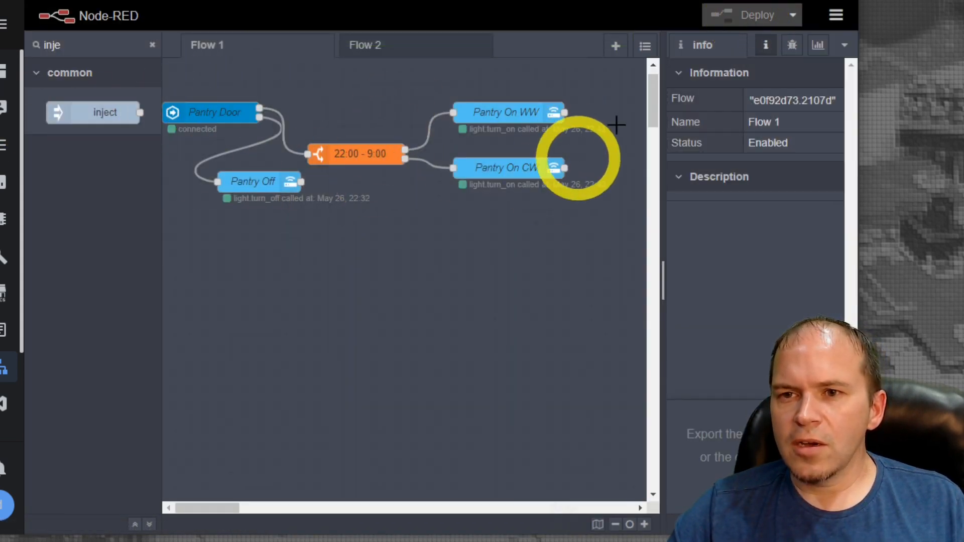